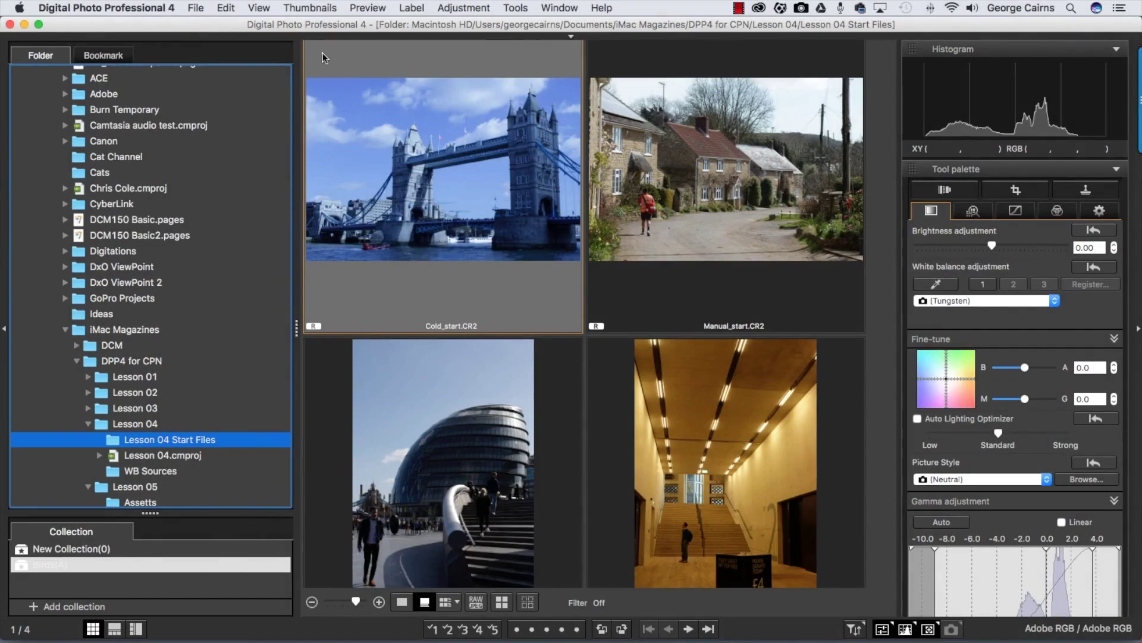
- Review the Warm_start, Cold_start and Tower Bridge thumbnails, then select Shade_start
click(388, 237)
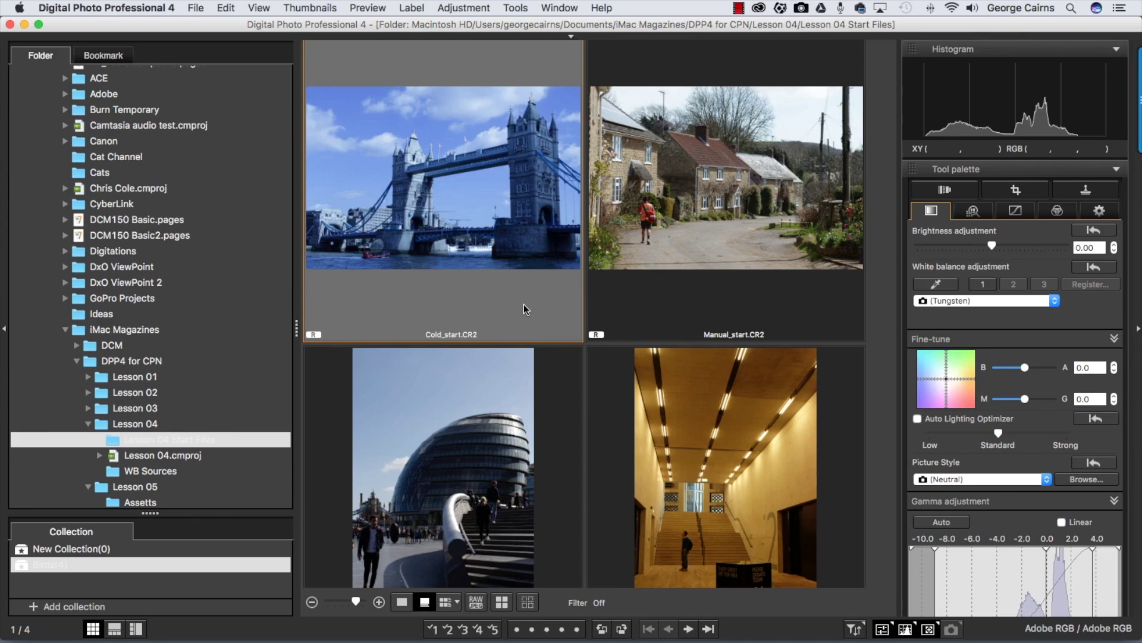
click(687, 379)
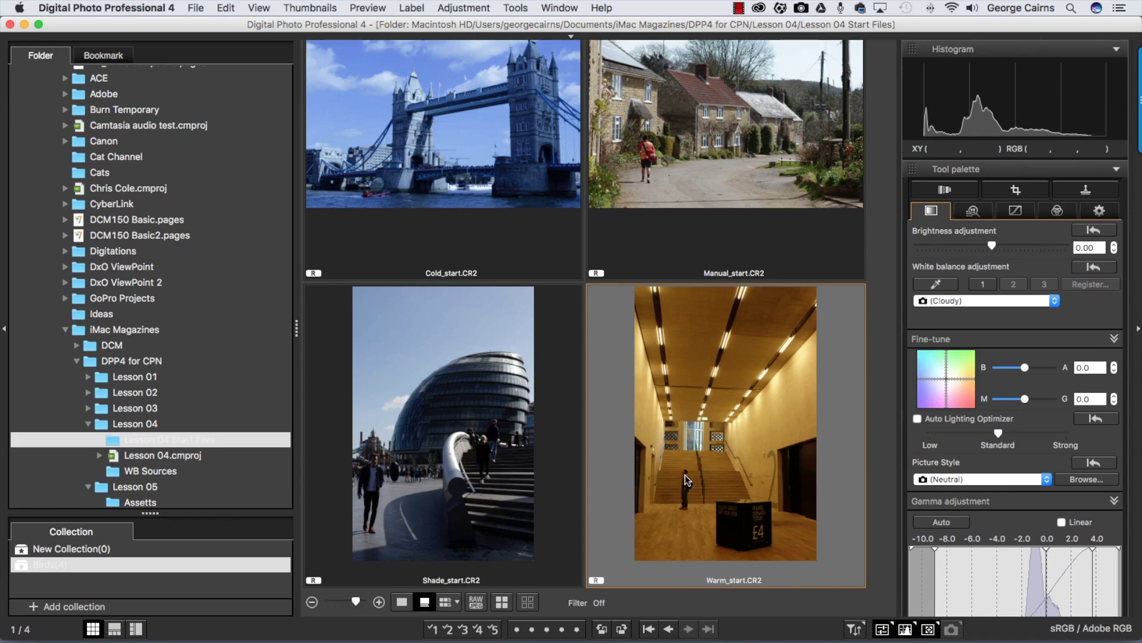
click(513, 241)
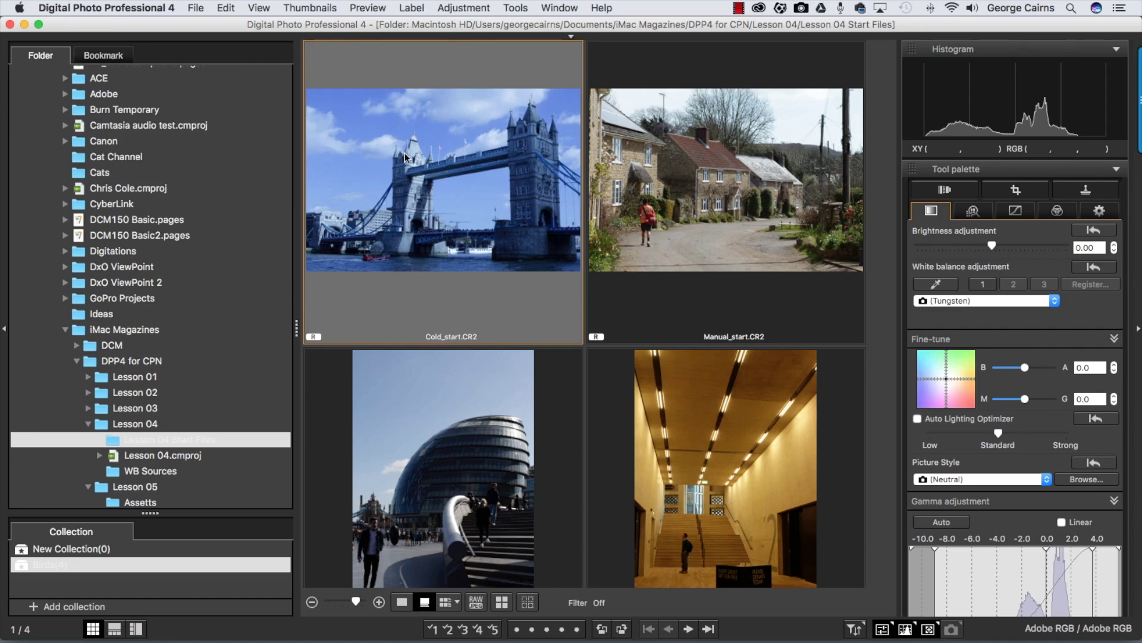
click(736, 421)
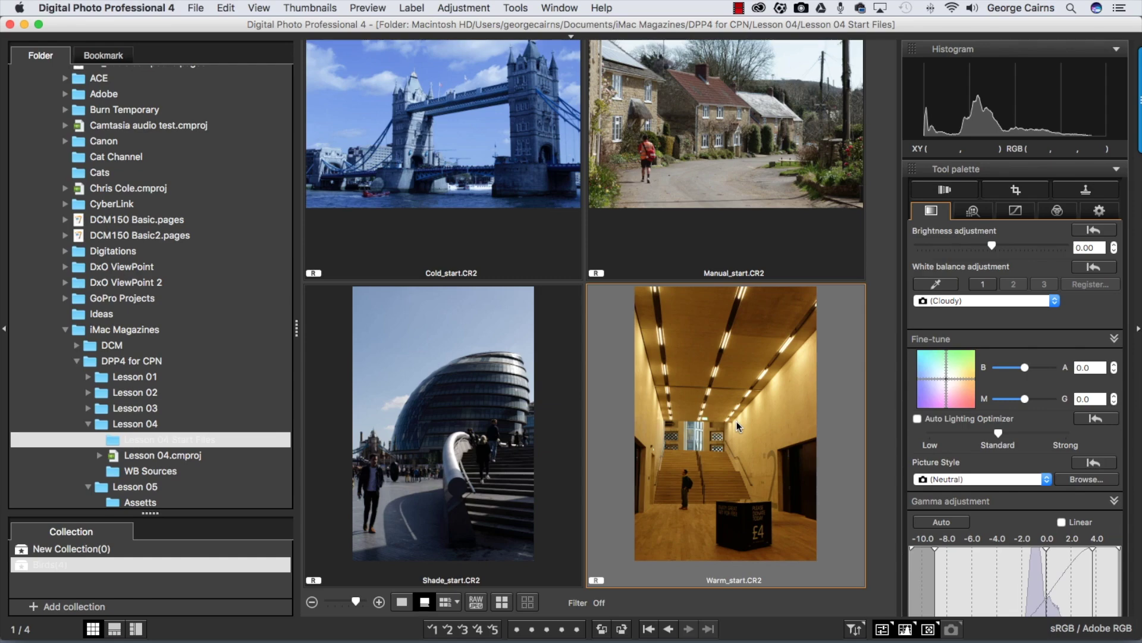
click(491, 200)
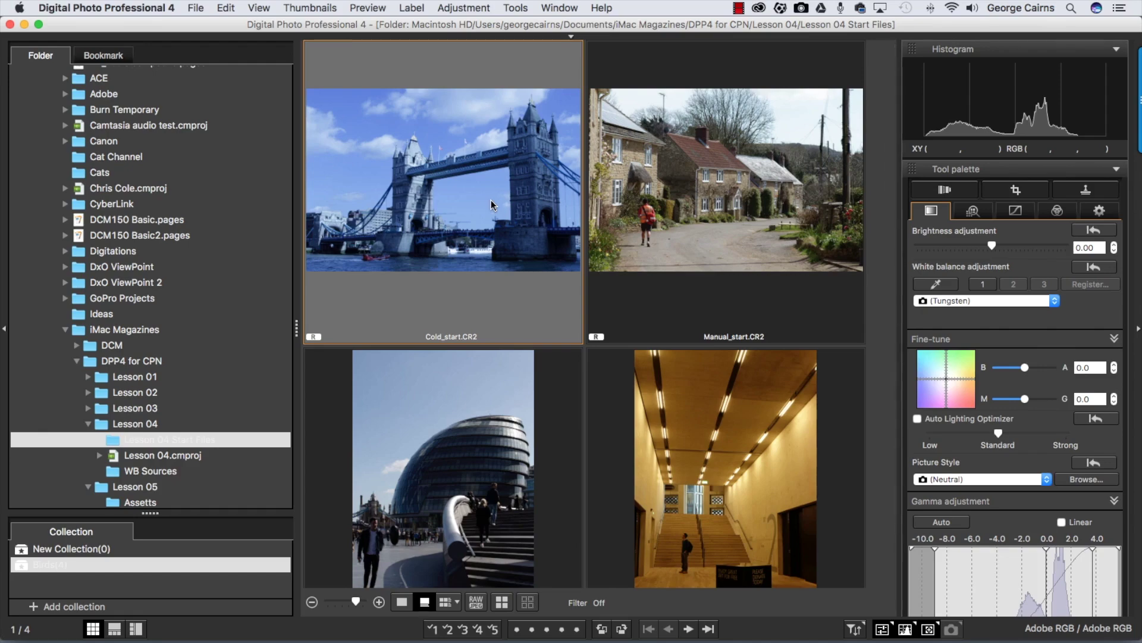
click(421, 468)
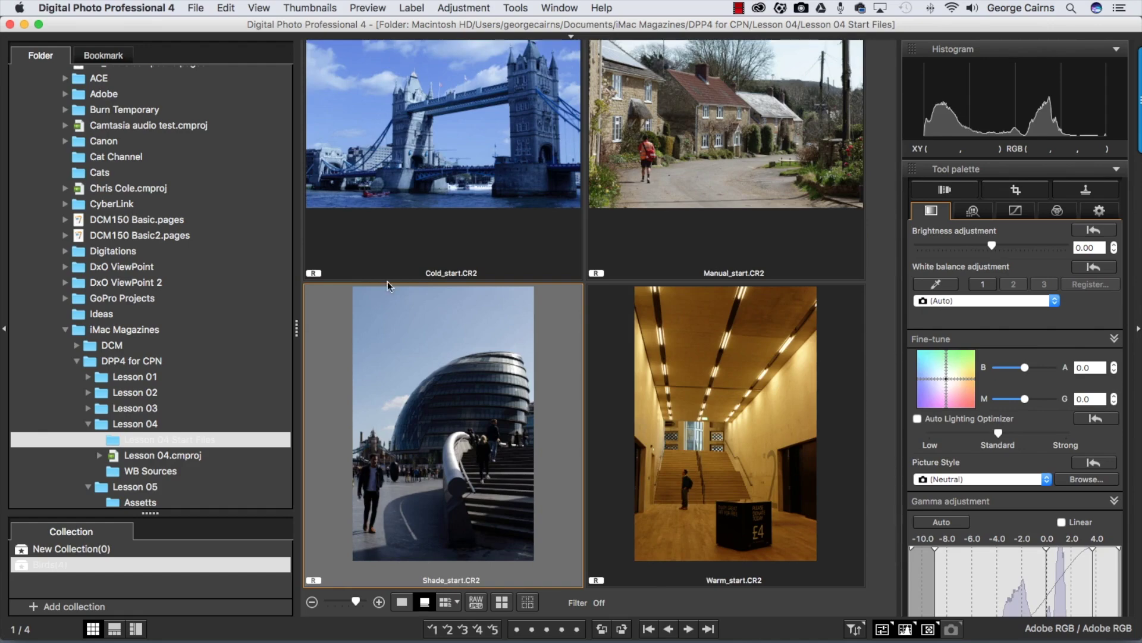
- Open Shade_start in the Edit image window and change its white balance from Daylight to Shade
click(259, 8)
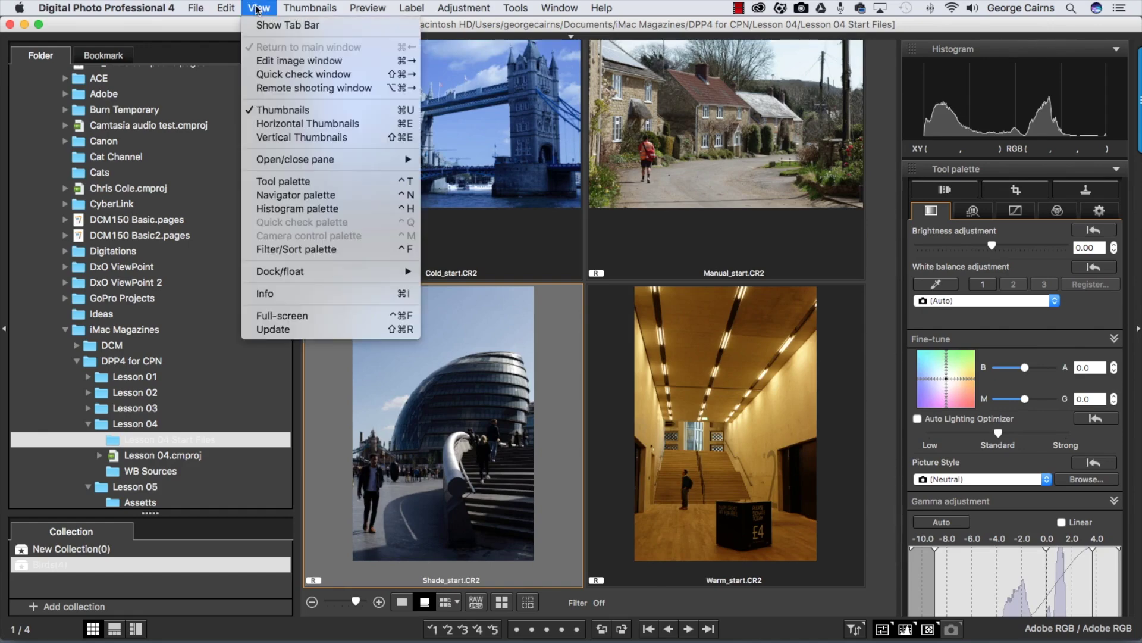
click(275, 62)
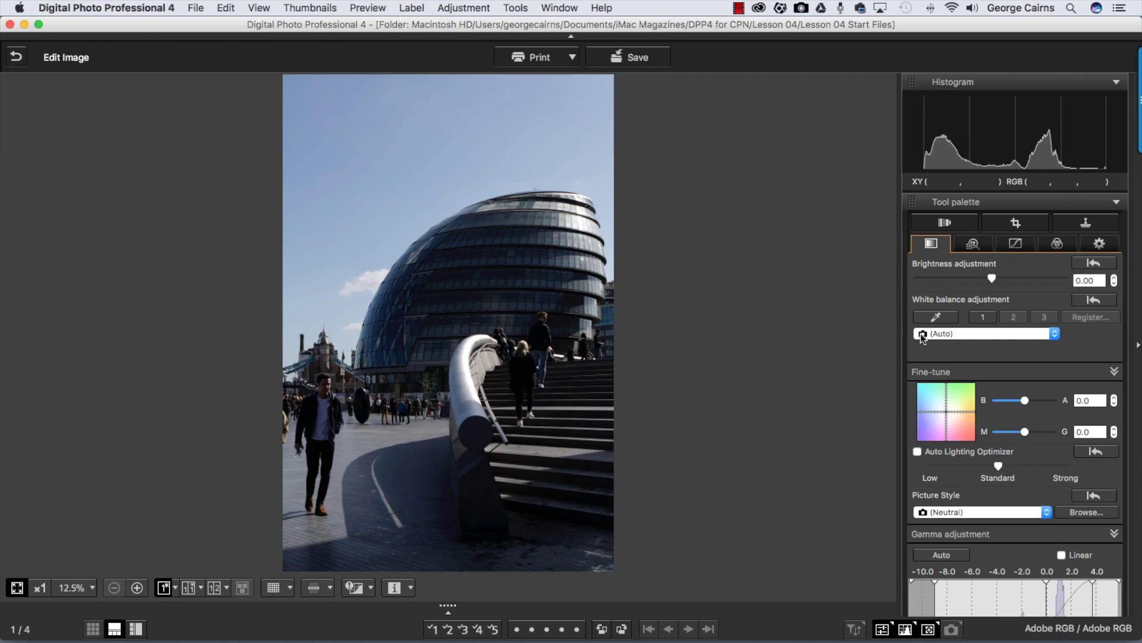
click(968, 332)
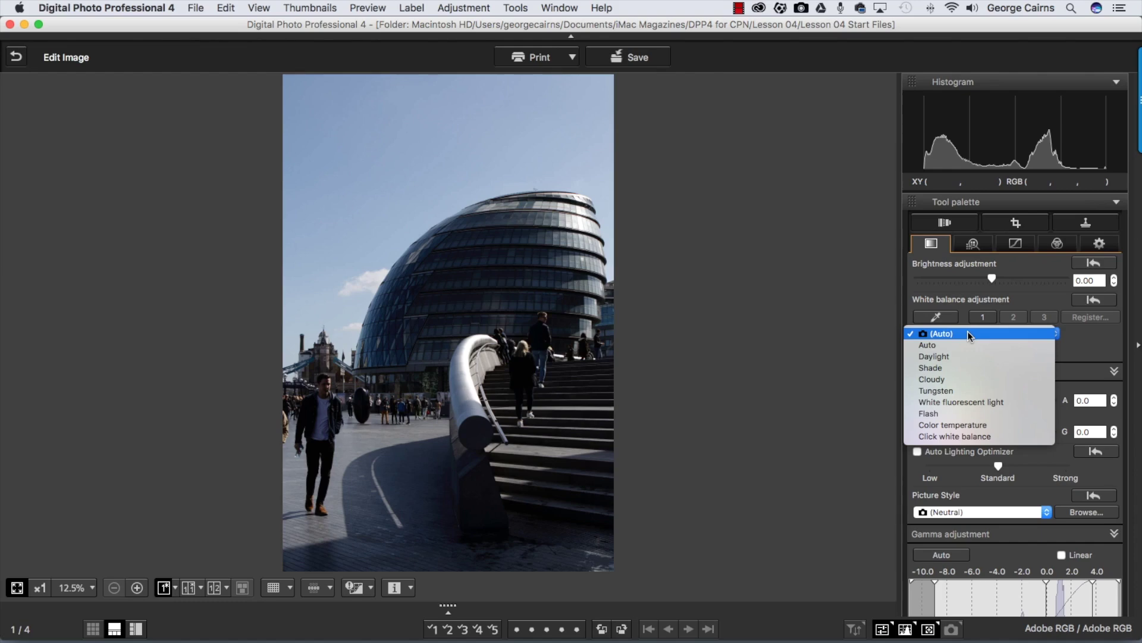
click(967, 356)
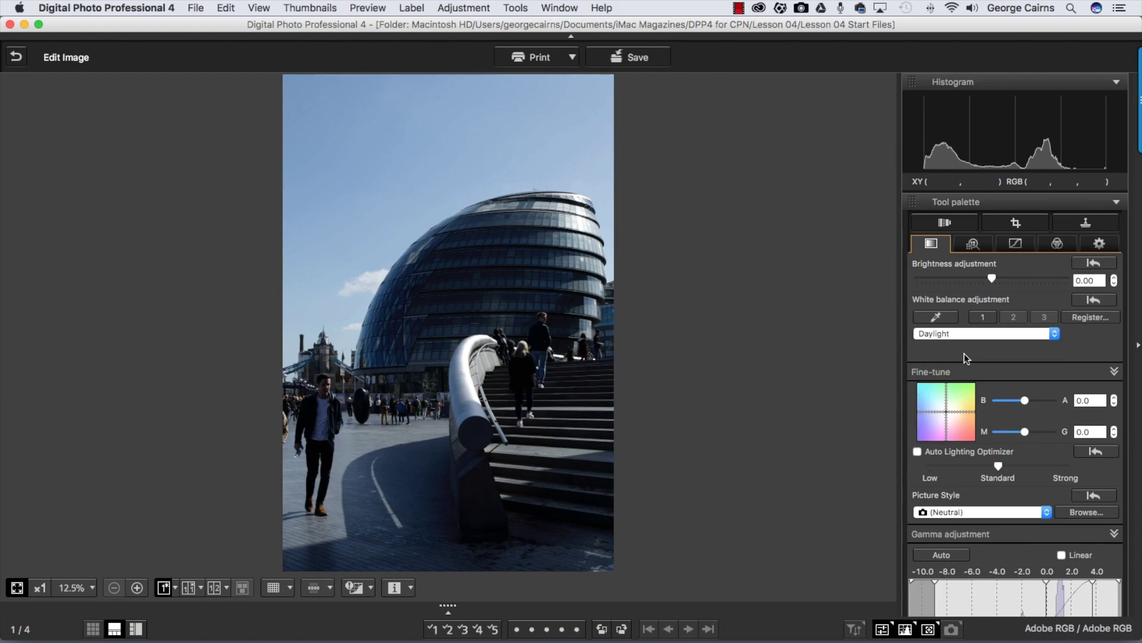
click(947, 335)
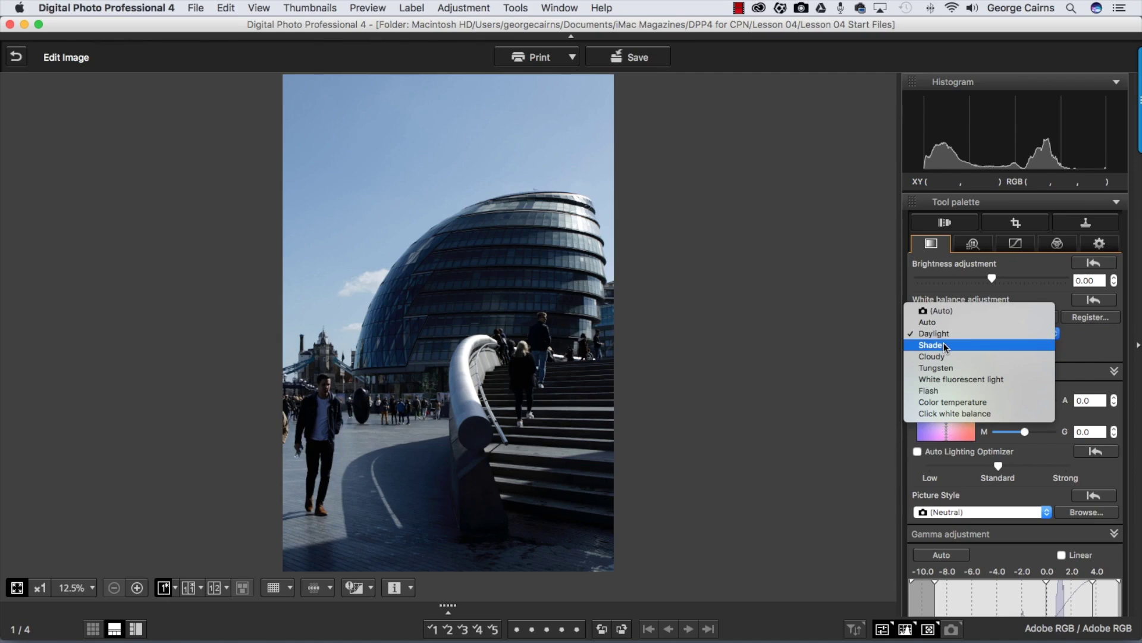
click(946, 346)
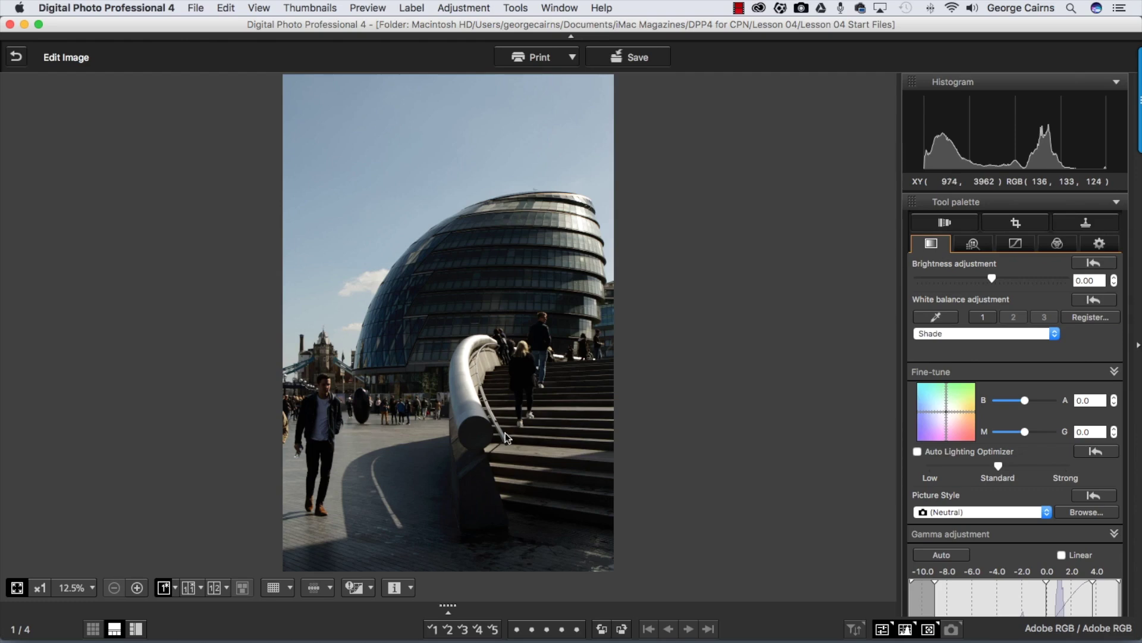
- In the Advanced palette, set Shadow to 4.0, Highlight to -2.0 and Brightness adjustment to 0.33
scroll(1037, 451, down, 10)
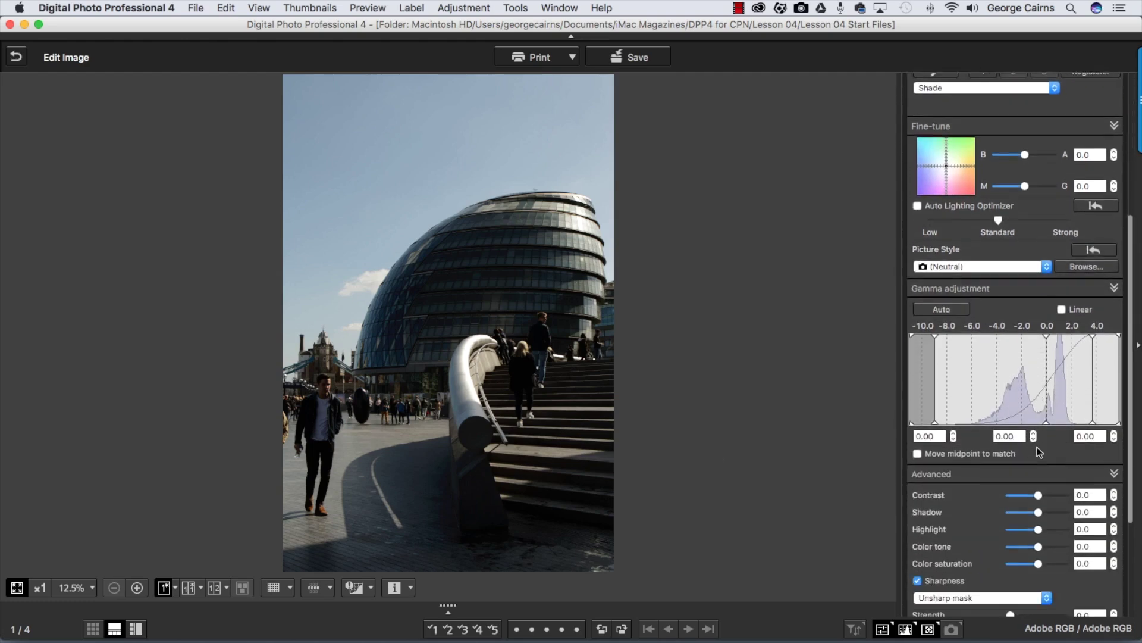
scroll(1037, 452, down, 1)
mouse_move(1038, 501)
mouse_down()
mouse_move(1058, 501)
mouse_move(1028, 522)
mouse_up()
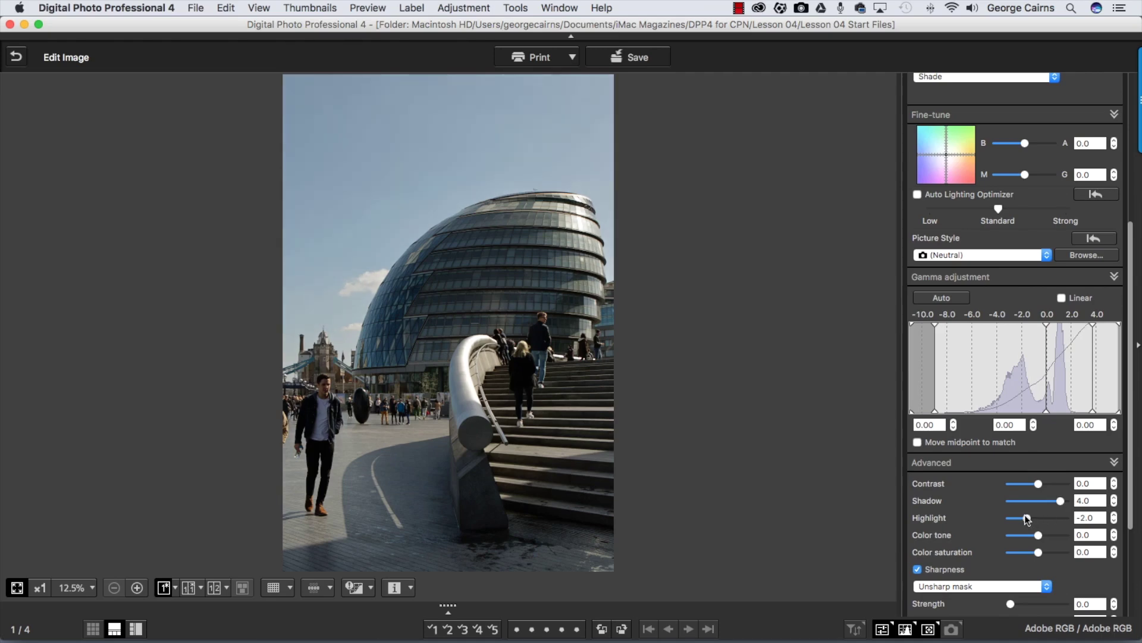
scroll(970, 491, up, 5)
drag(993, 252, 999, 255)
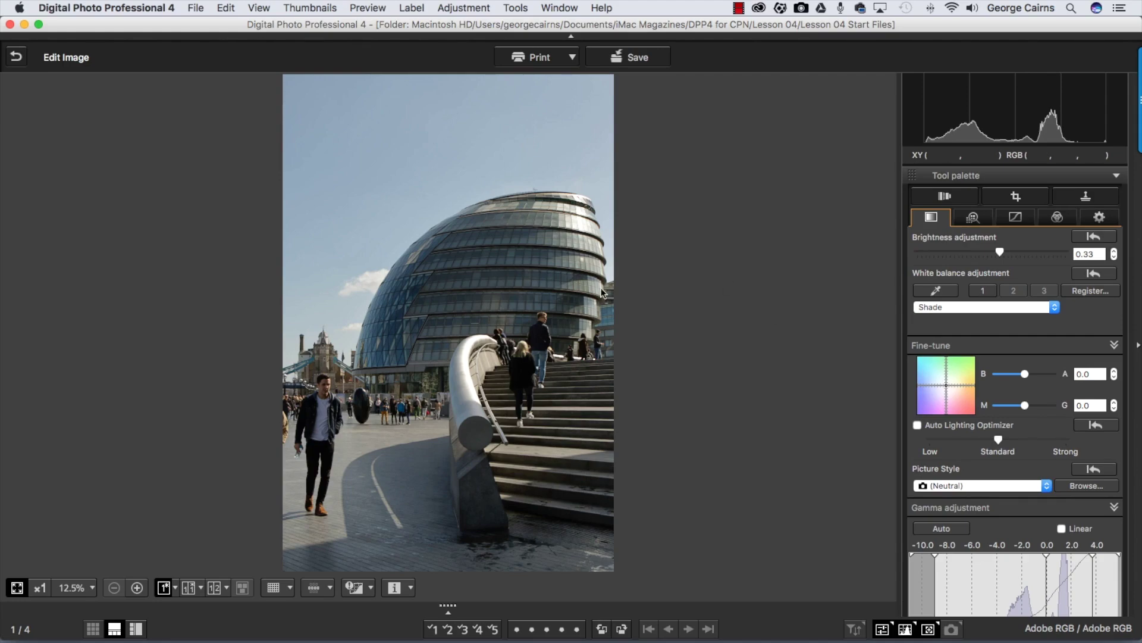
- Check the white balance presets and leave Shade selected
click(944, 306)
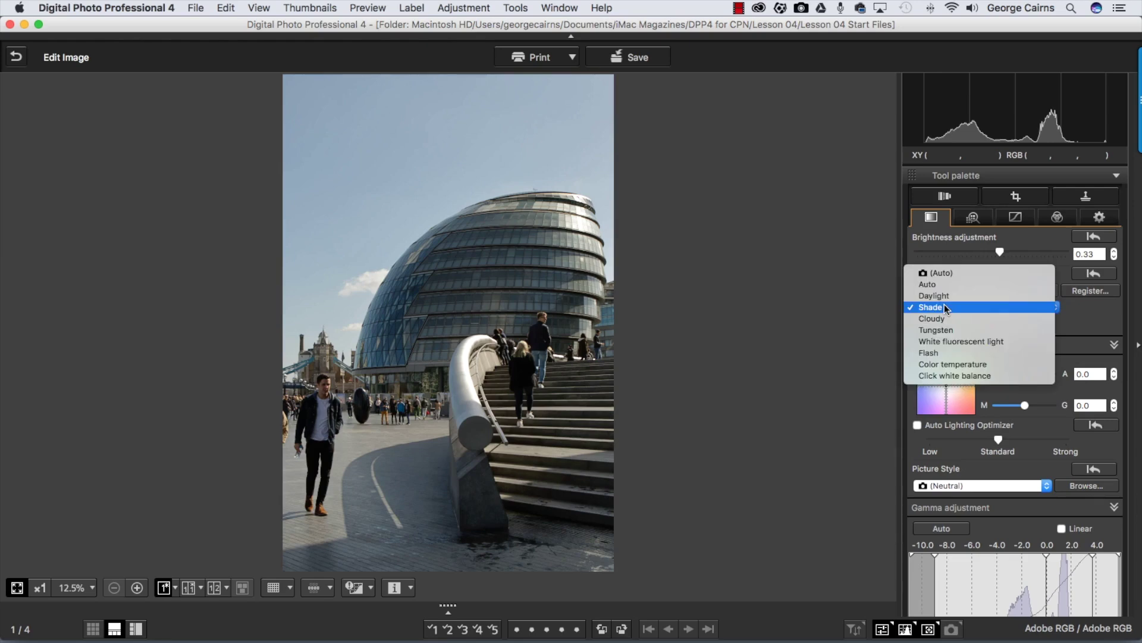
click(944, 305)
click(925, 306)
click(931, 308)
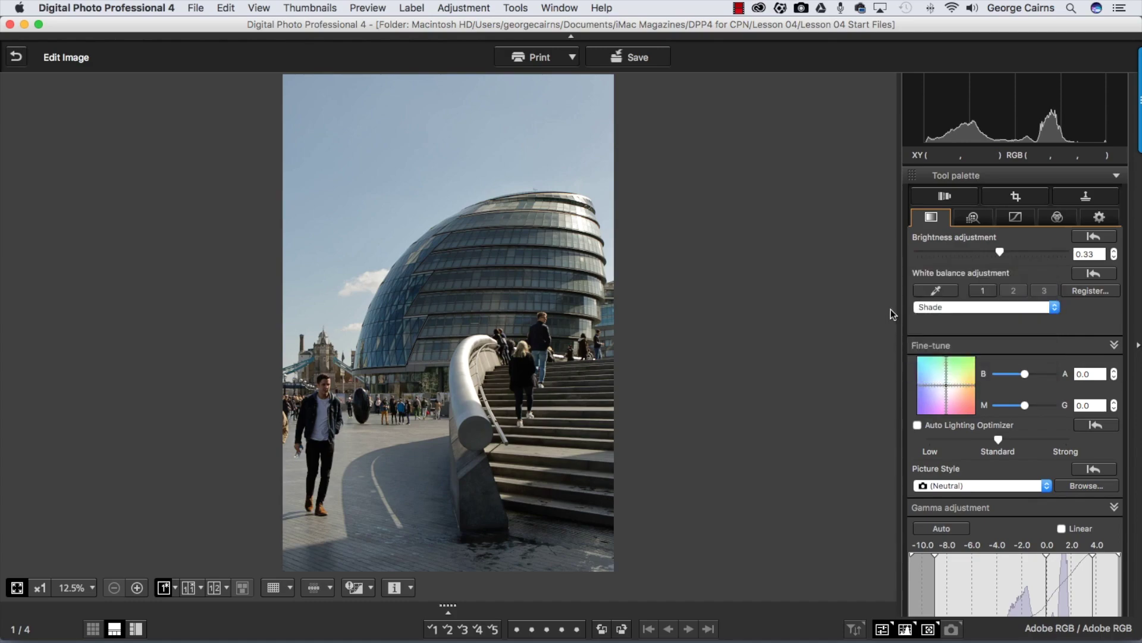
- Show original and edited side by side and raise Color saturation to 2.0
click(188, 587)
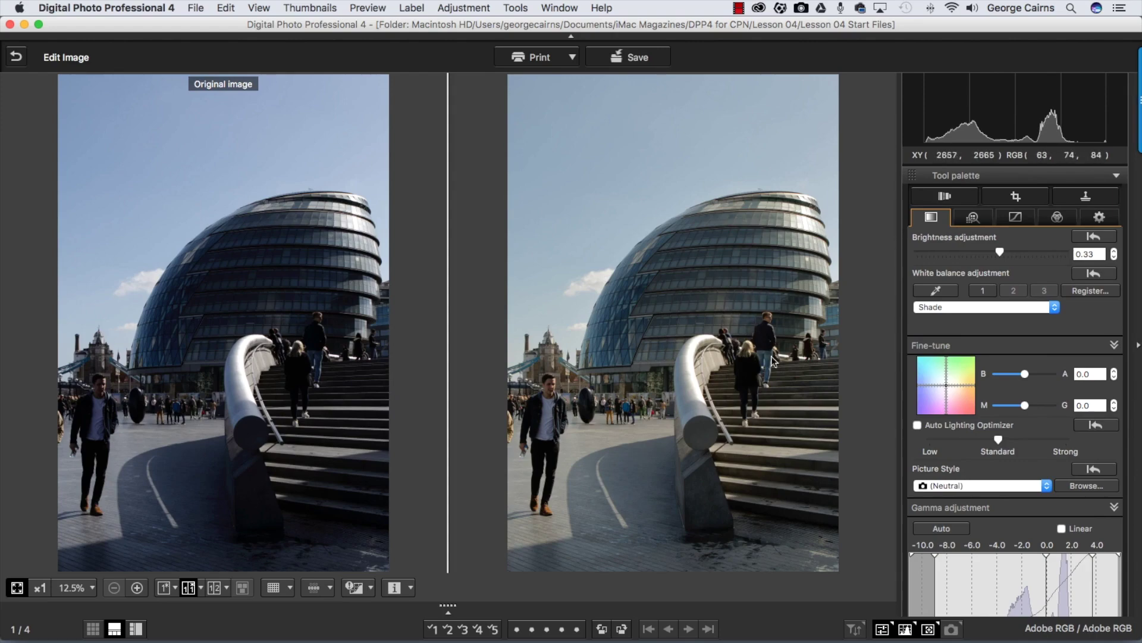
scroll(984, 504, down, 3)
scroll(984, 504, down, 6)
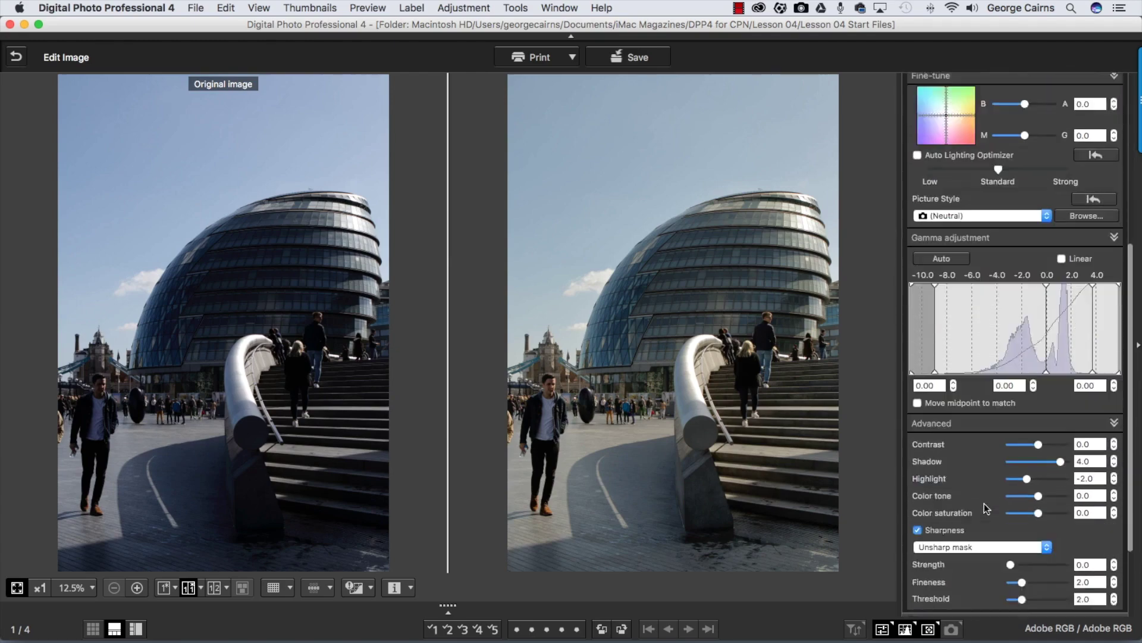
drag(1039, 469, 1046, 469)
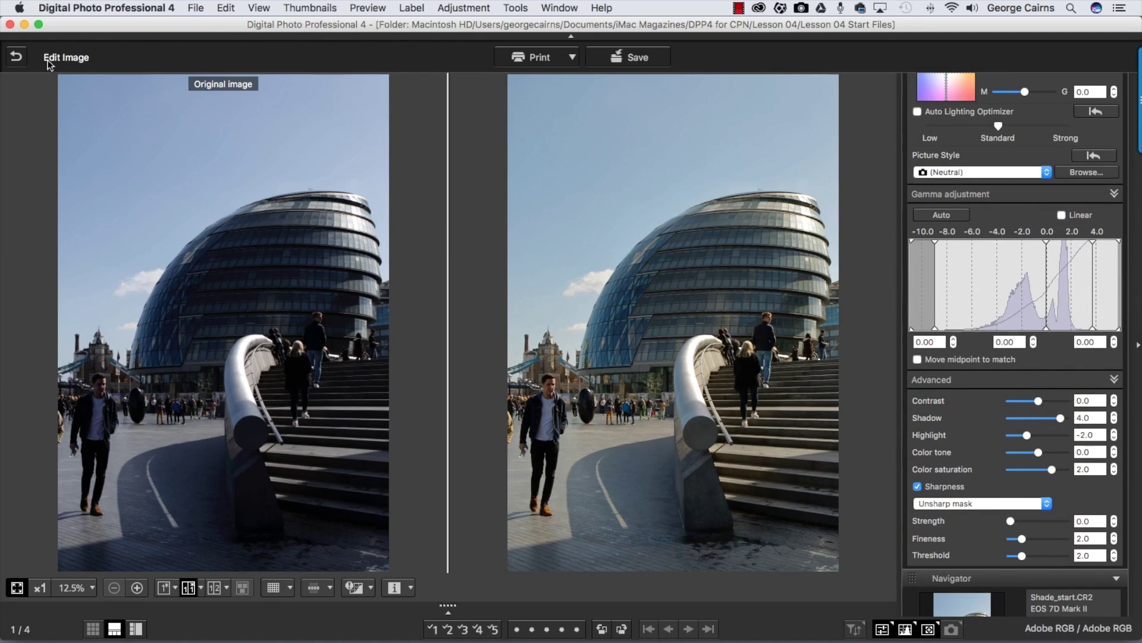
- Return to the thumbnails and open Warm_start in the Edit image window
click(16, 56)
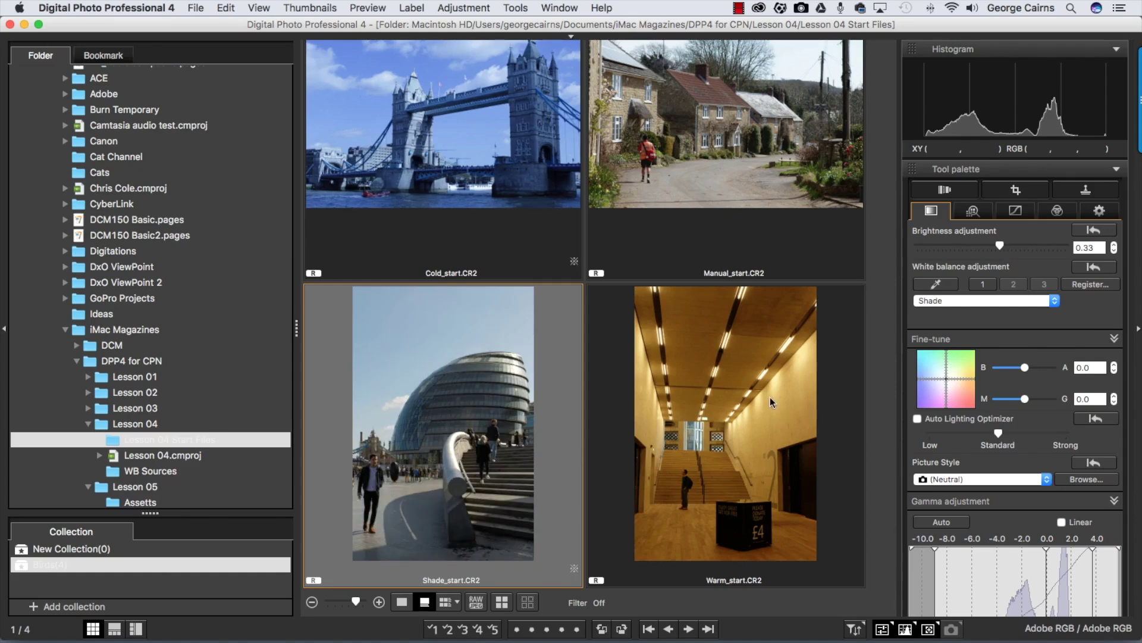
click(716, 364)
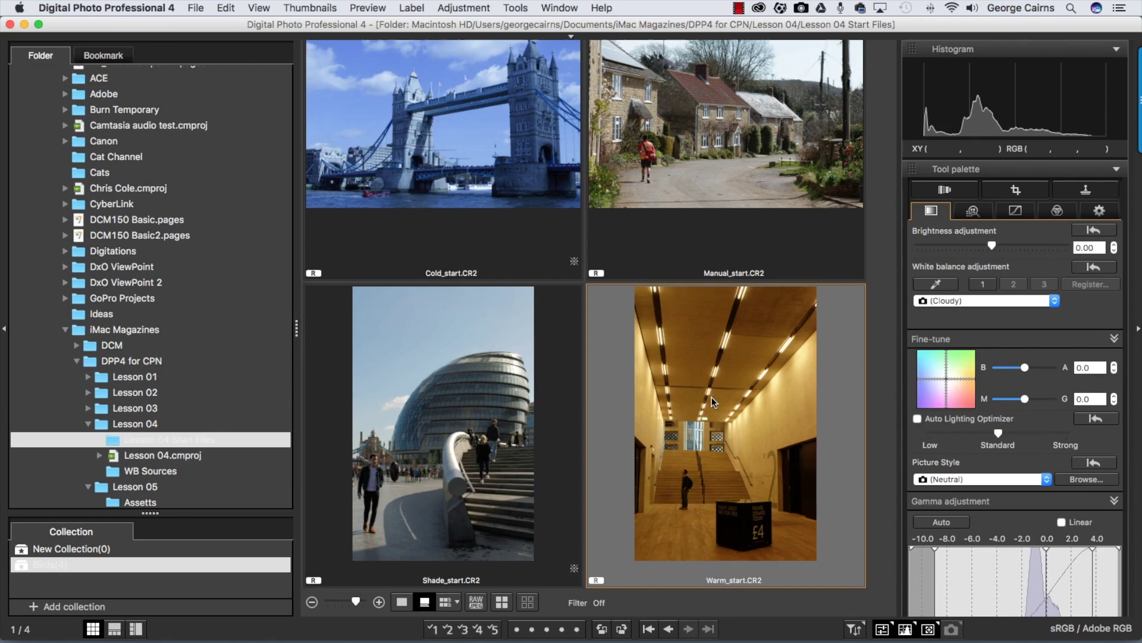
click(256, 7)
click(283, 60)
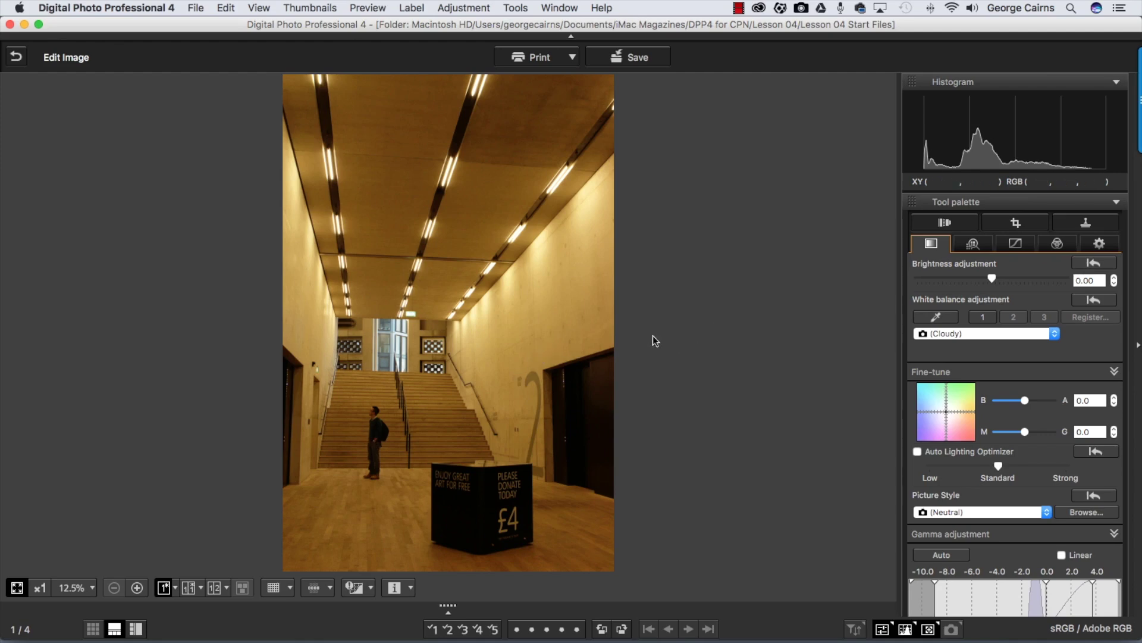
- Change the Warm_start white balance from Cloudy, via Auto, to Tungsten
click(916, 333)
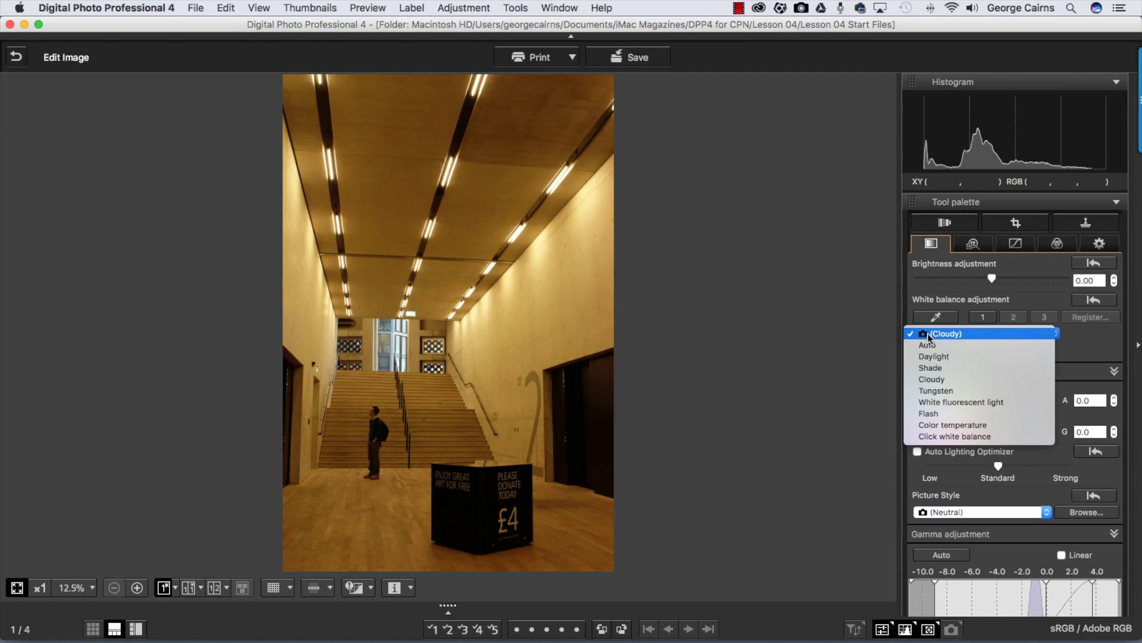
click(963, 333)
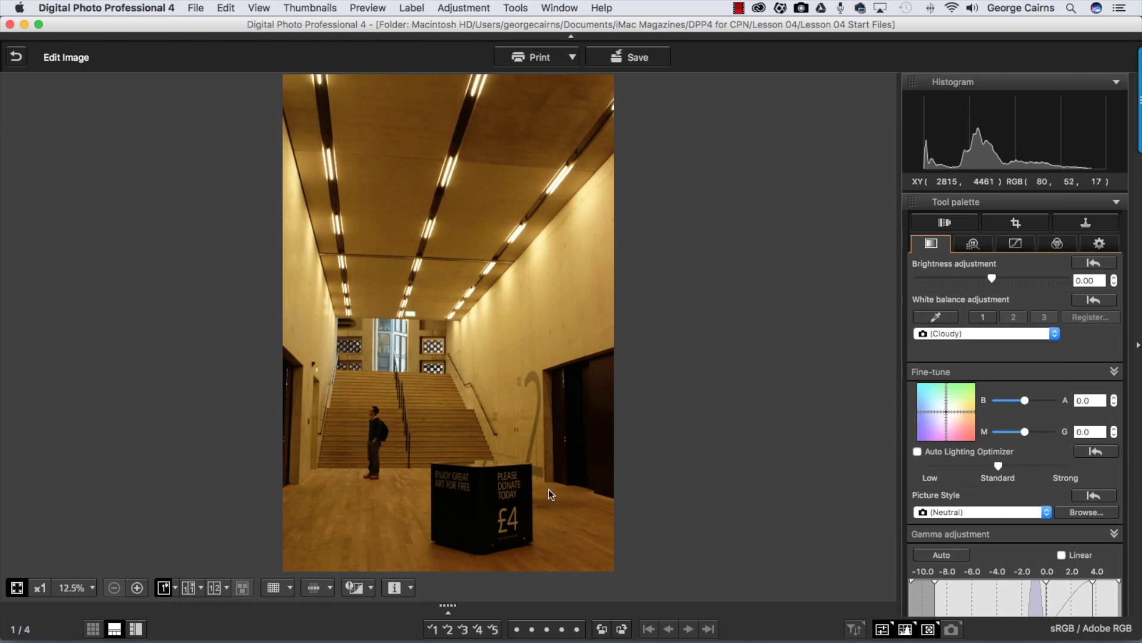
click(963, 335)
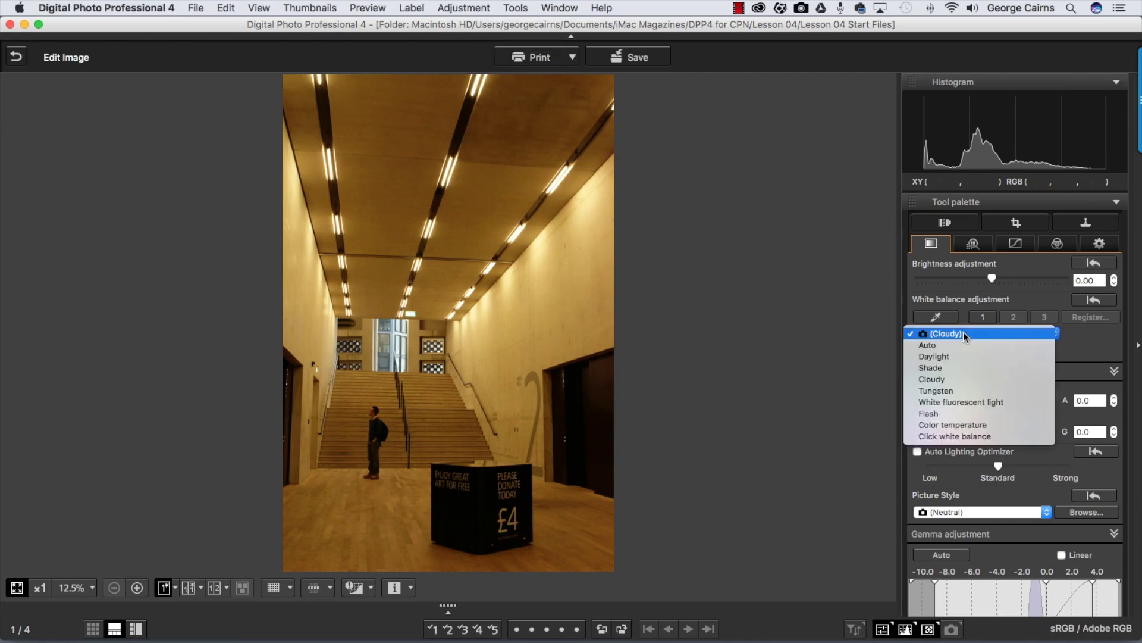
click(962, 343)
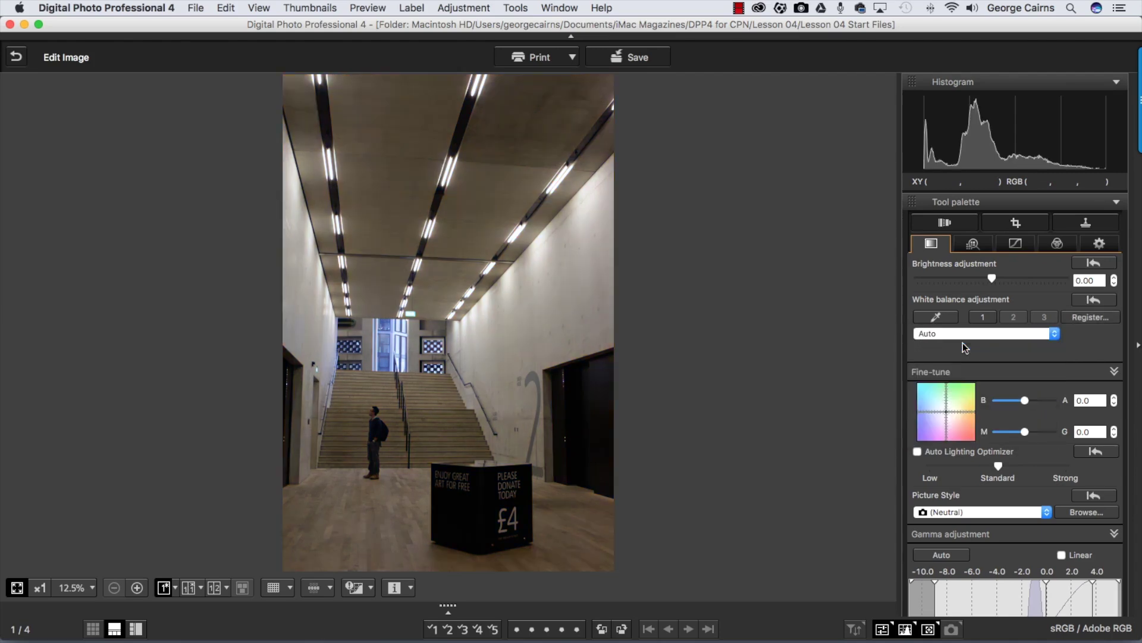
click(958, 333)
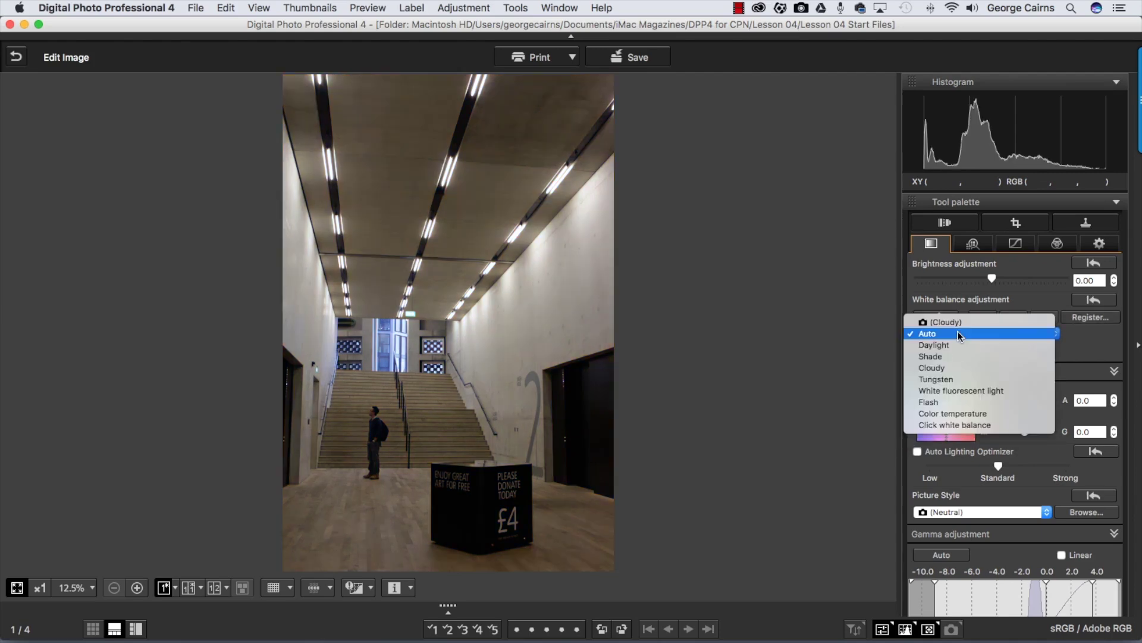
click(960, 379)
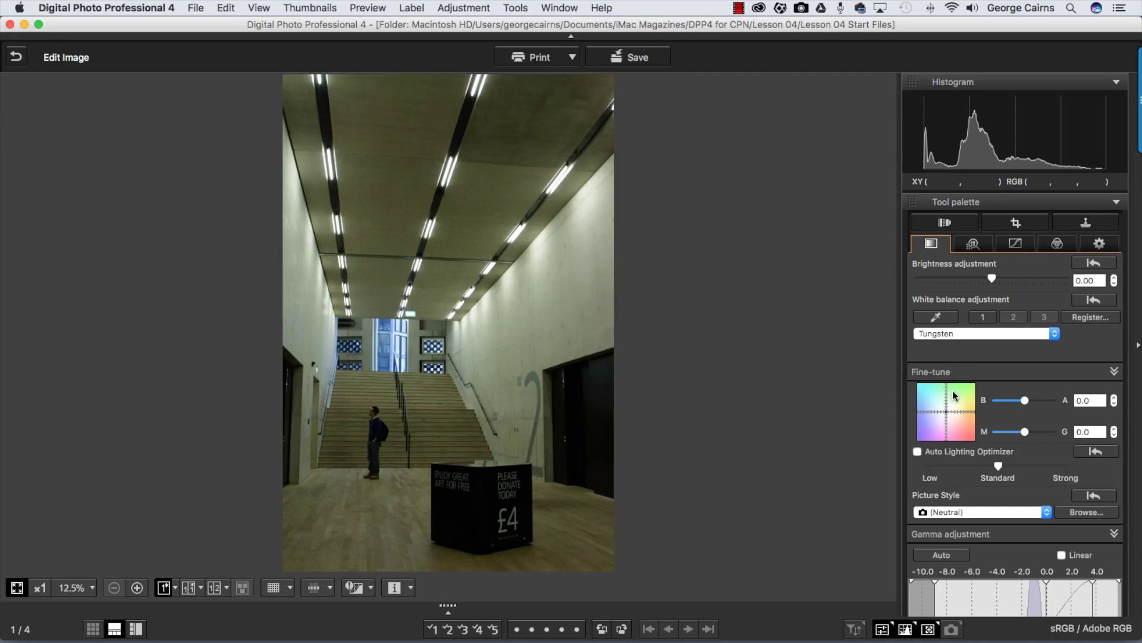
- Fine-tune the Tungsten white balance in the colour square to A 0.5, G -4.5
drag(948, 411, 950, 428)
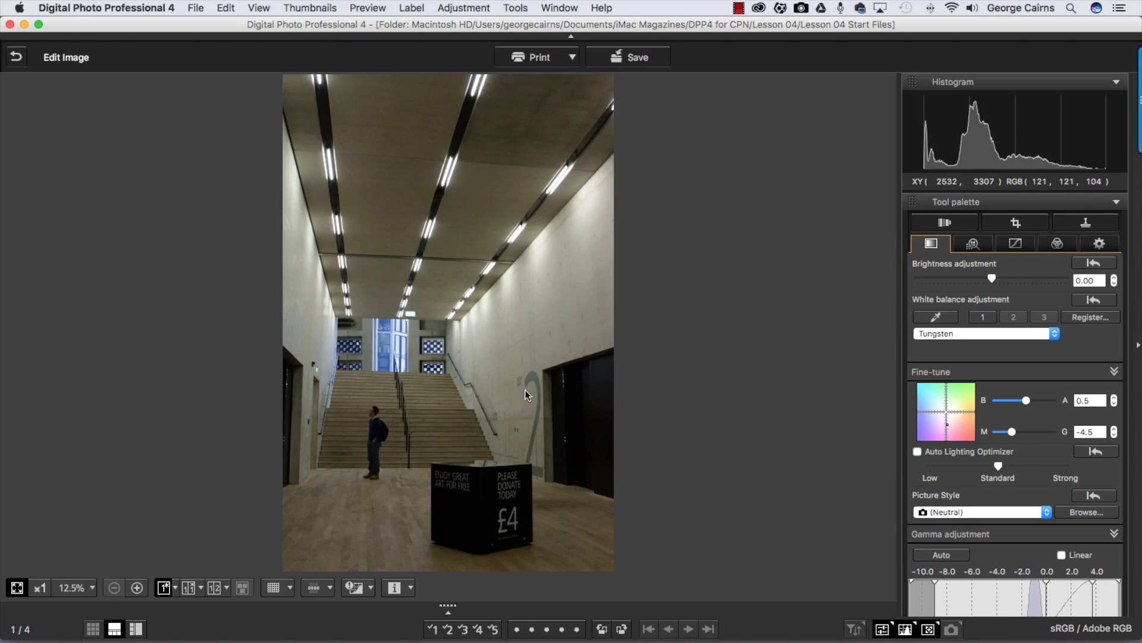
scroll(976, 446, down, 10)
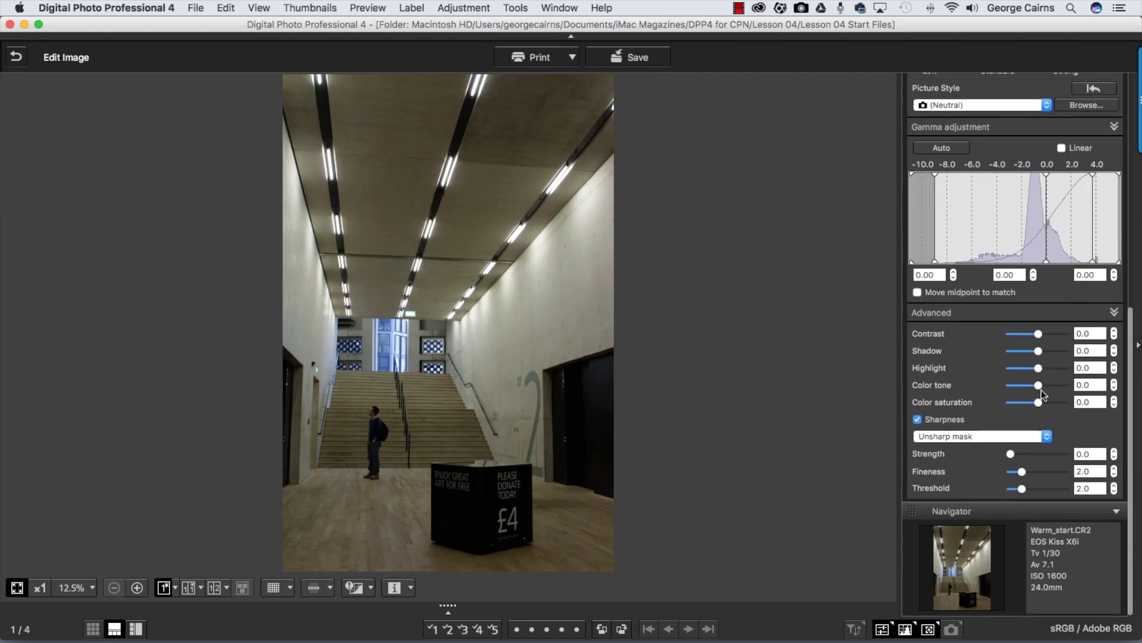
- Raise the Warm_start photo's Advanced Shadow slider to 2.0
drag(1037, 351, 1048, 352)
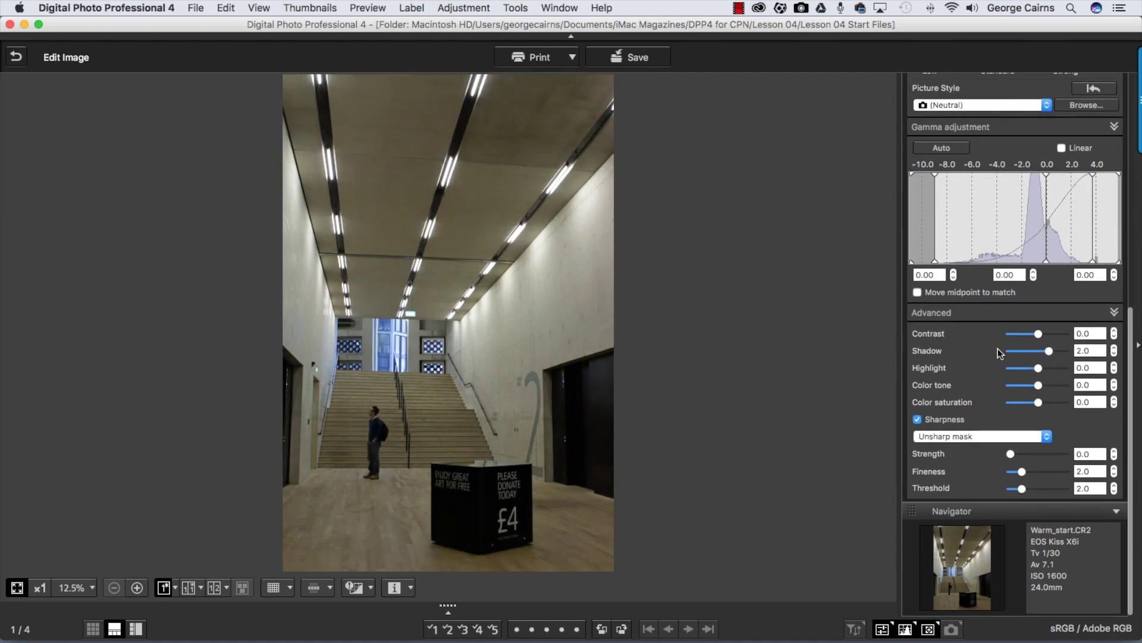
scroll(998, 348, up, 10)
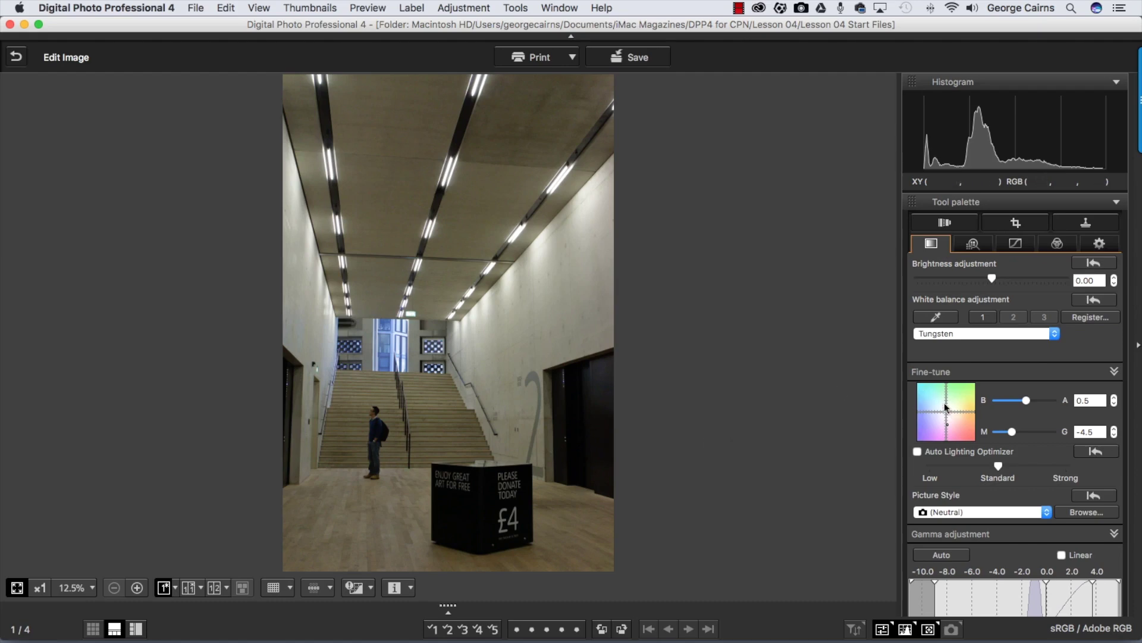
- Compare the gallery photo against its original and open the white balance Register dialog
click(188, 587)
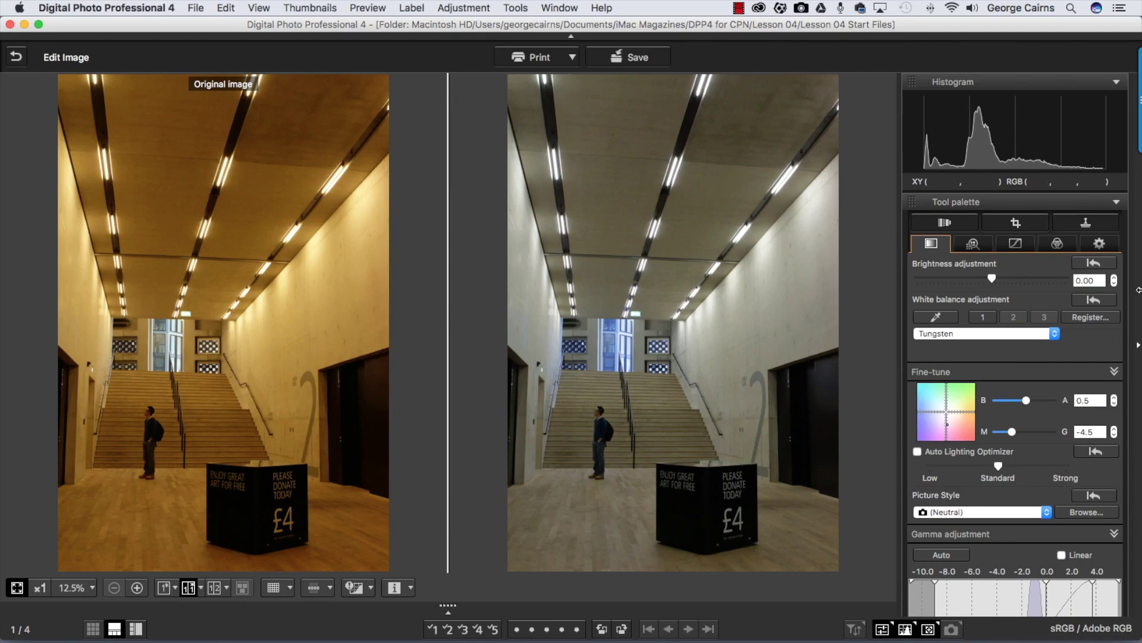
click(1101, 317)
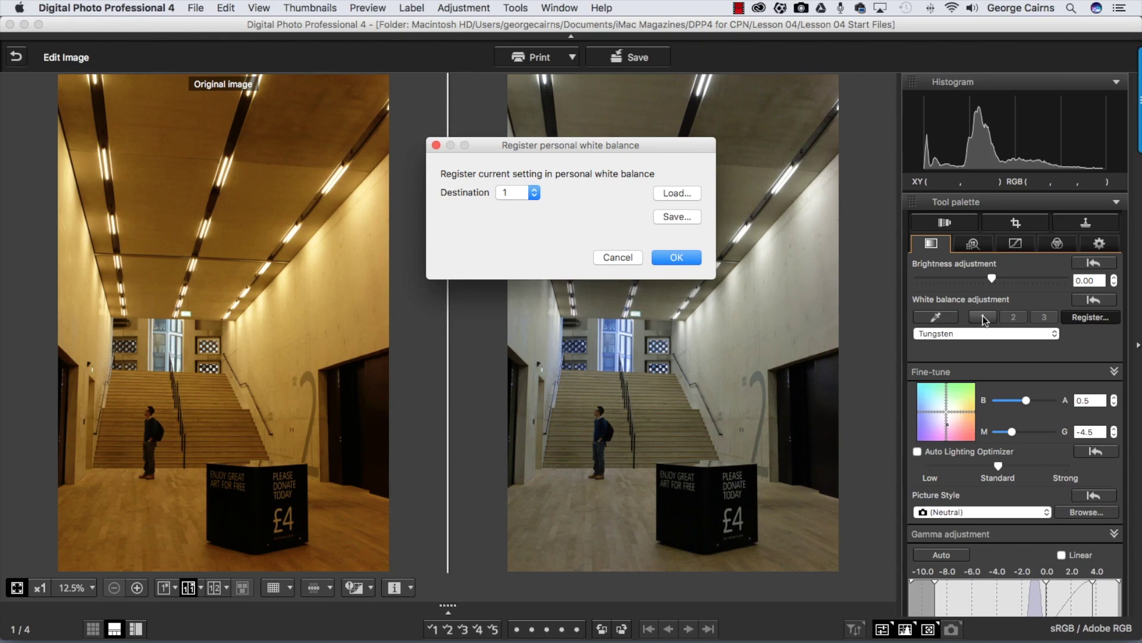
- Register the white balance to slot 3, saved as Tungsten(TM).dw4, then verify via reset and button 3
click(510, 193)
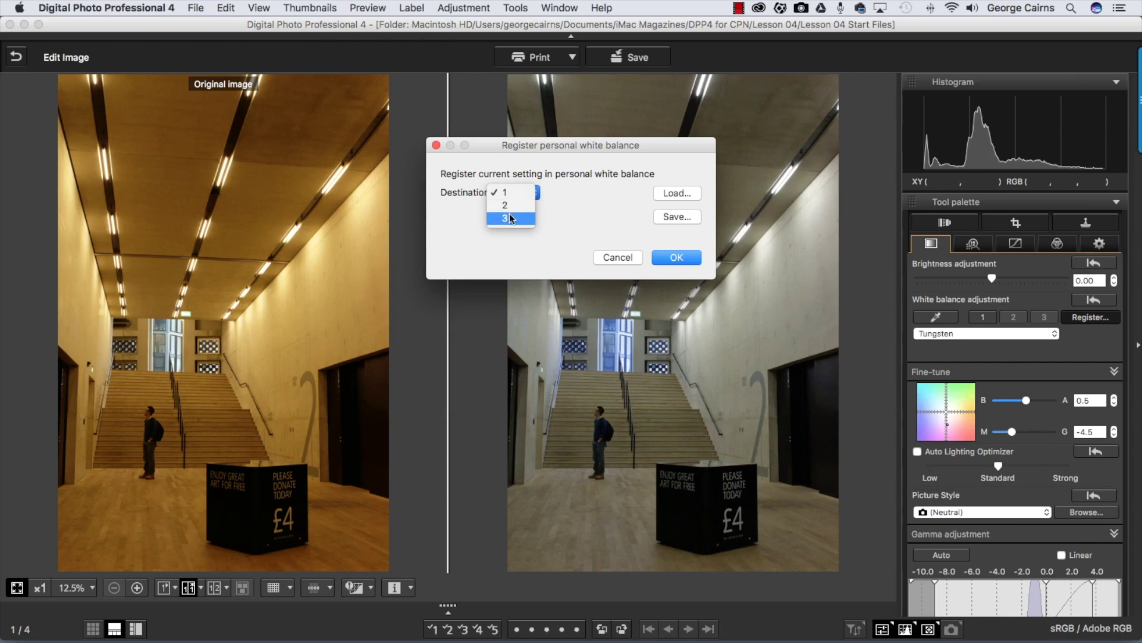
click(510, 218)
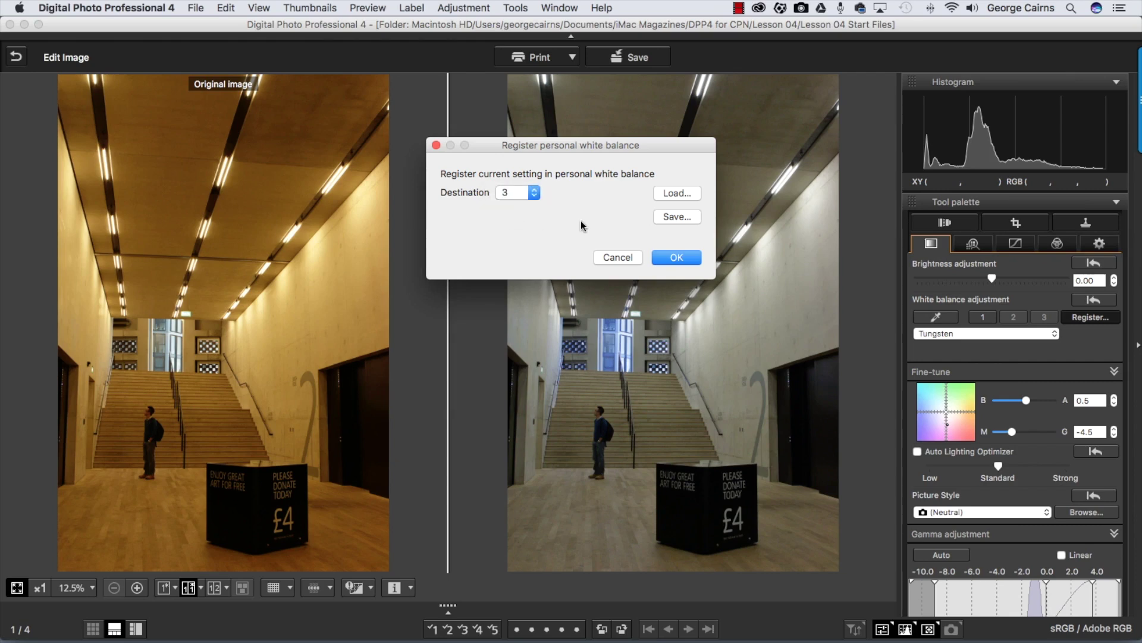
click(683, 216)
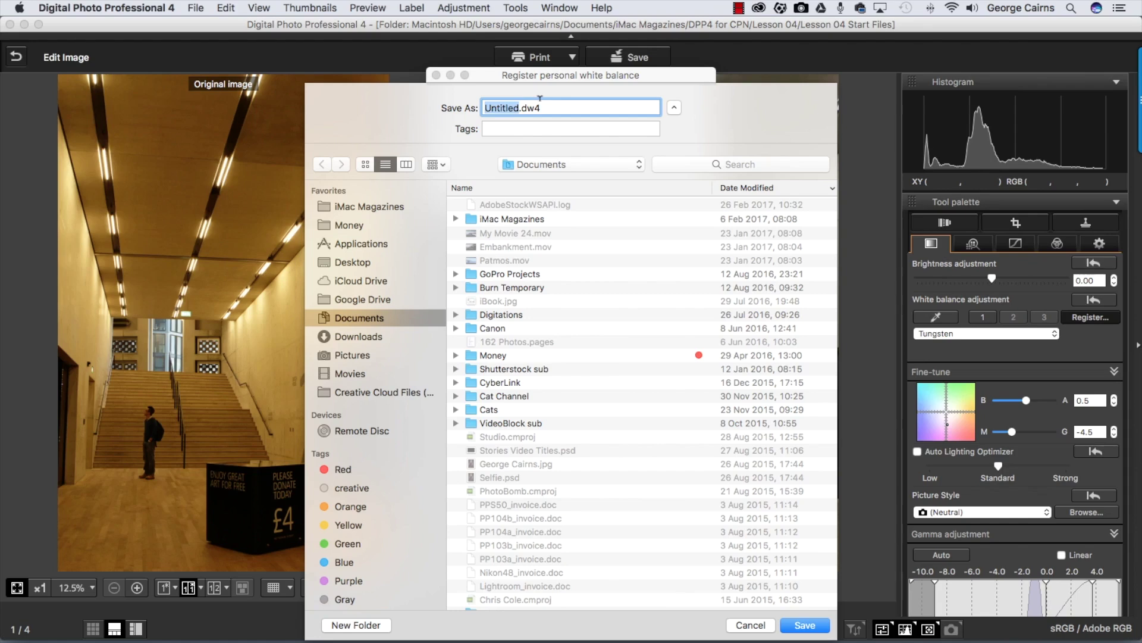
text(Tungsten(TM))
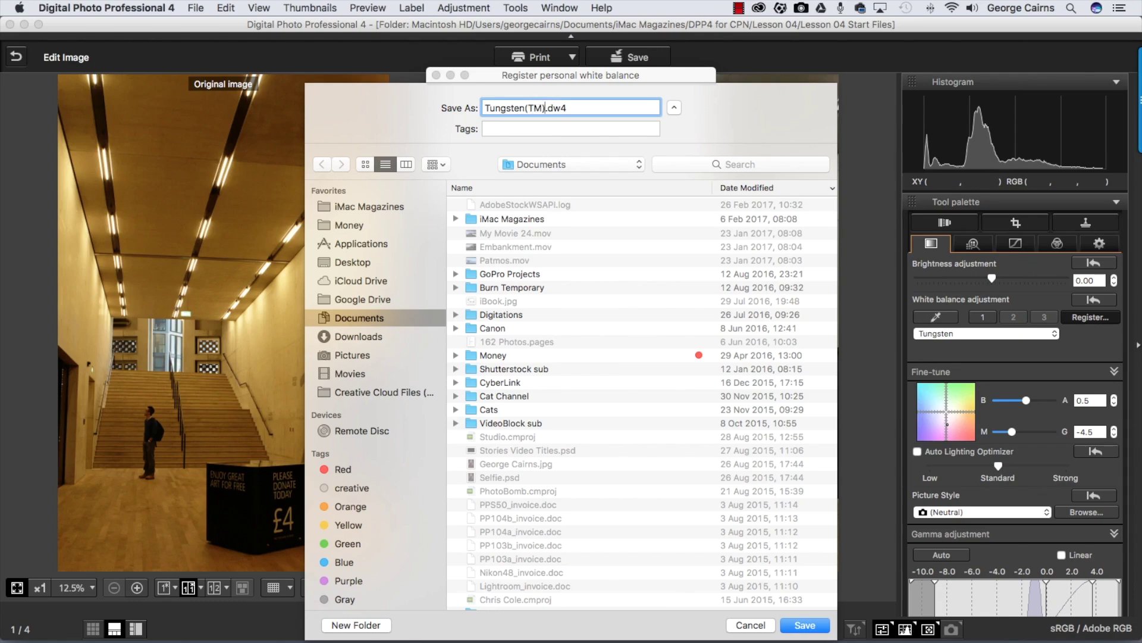
key(Return)
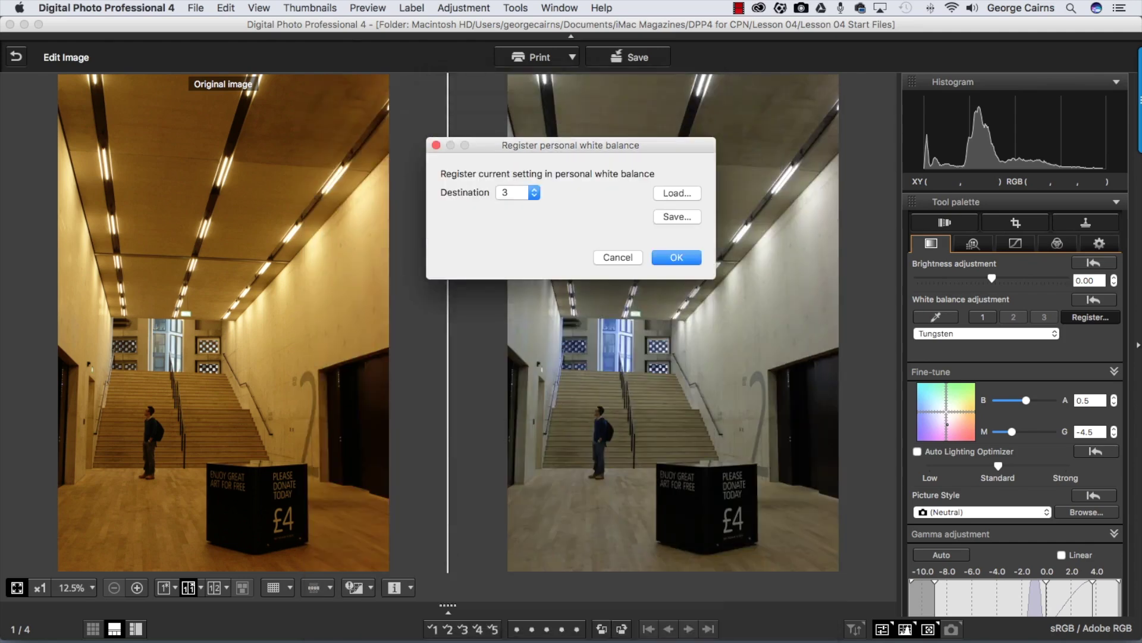
click(677, 257)
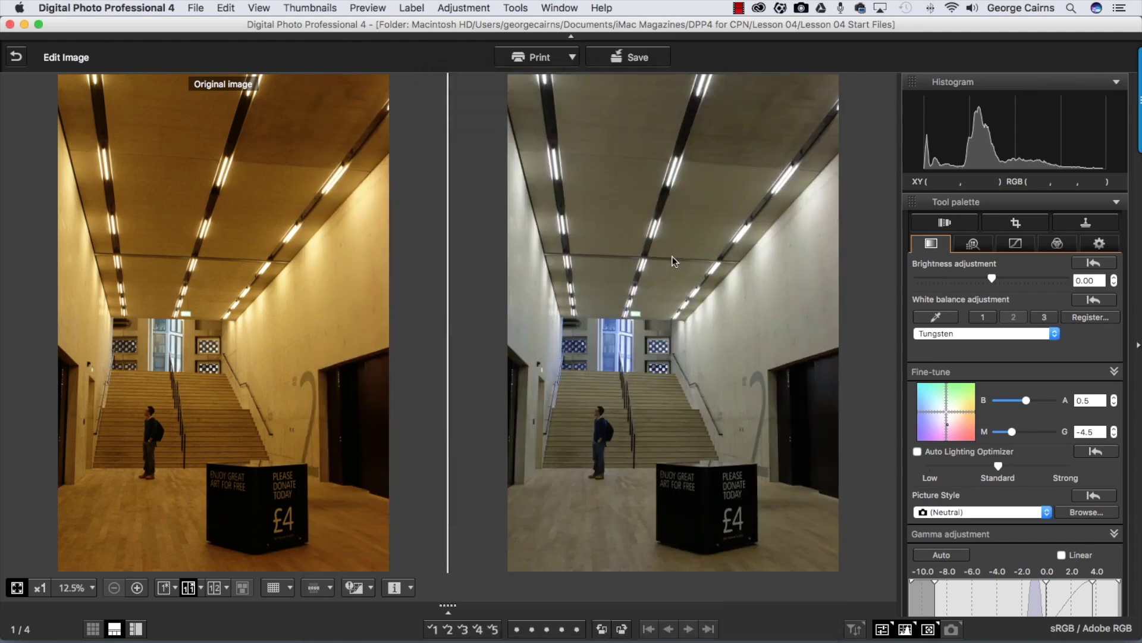
click(1093, 299)
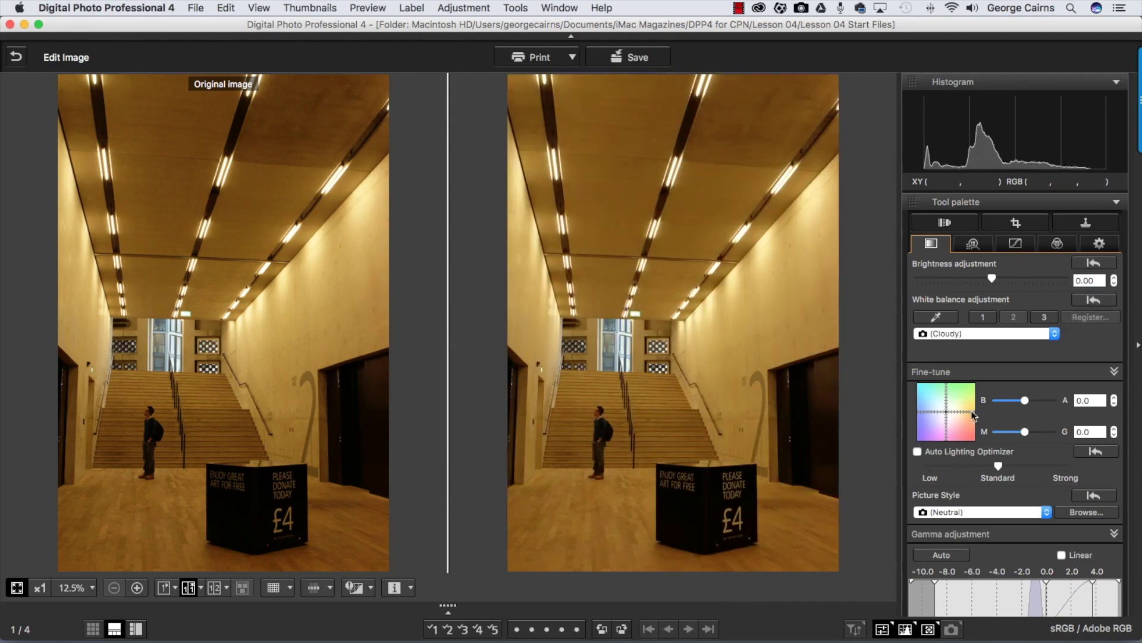
click(1043, 318)
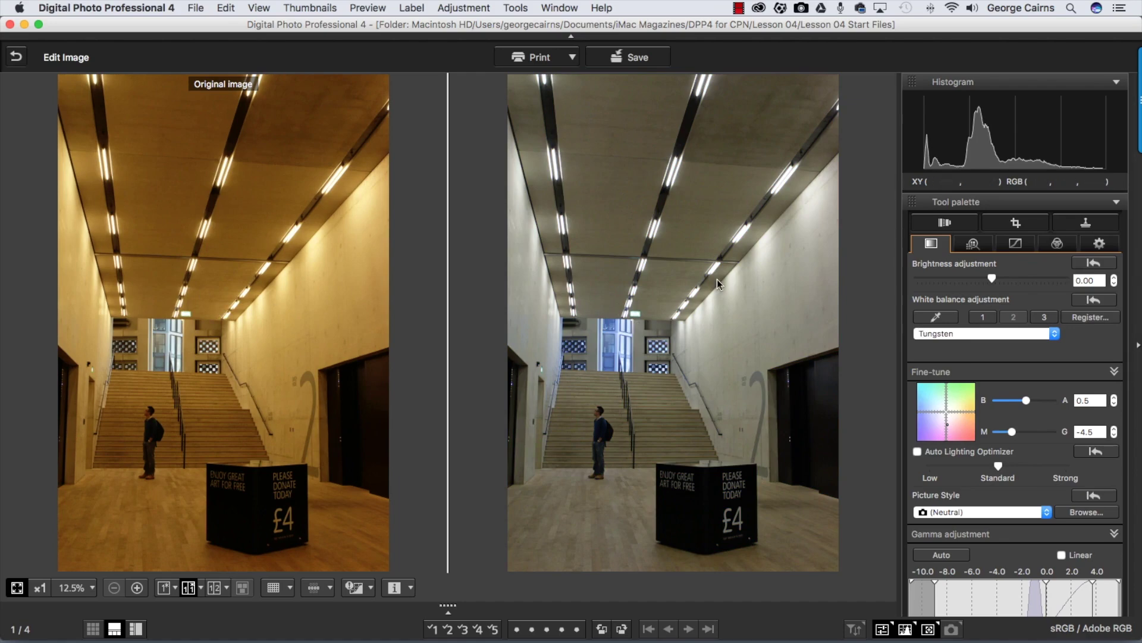
- Return to the thumbnails and open Cold_start.CR2 in the Edit image window
click(16, 58)
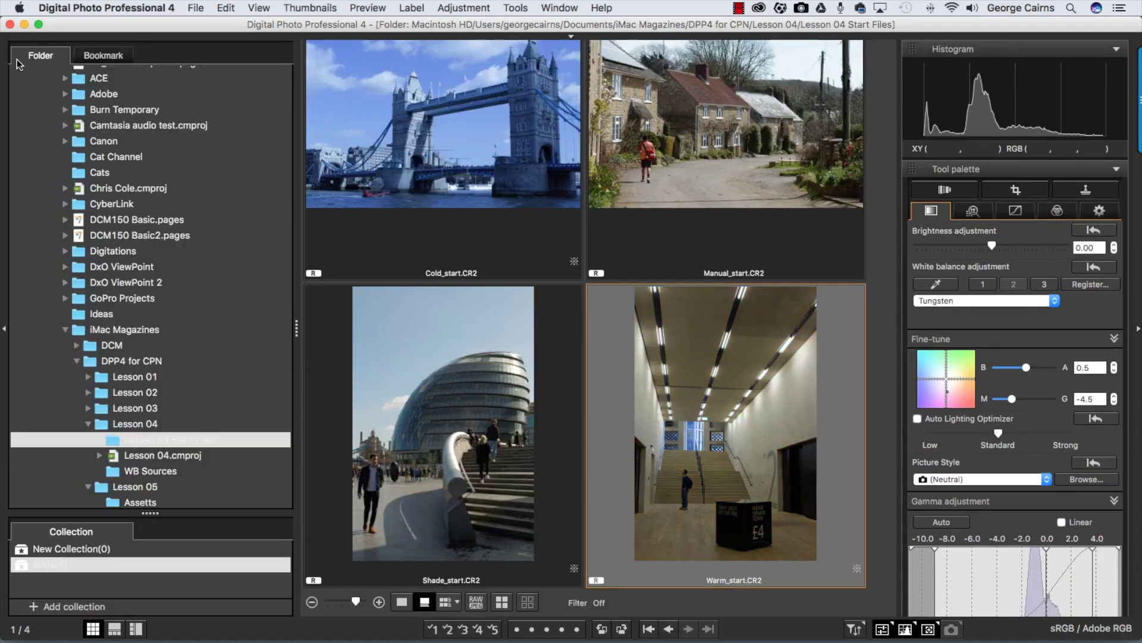
scroll(485, 277, up, 1)
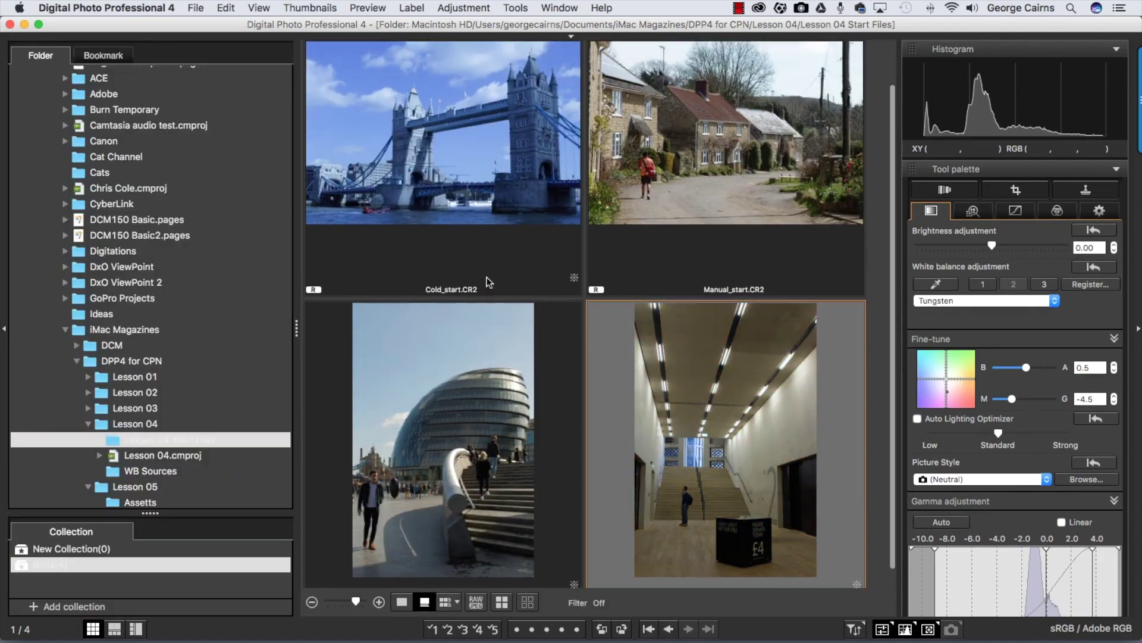
click(484, 190)
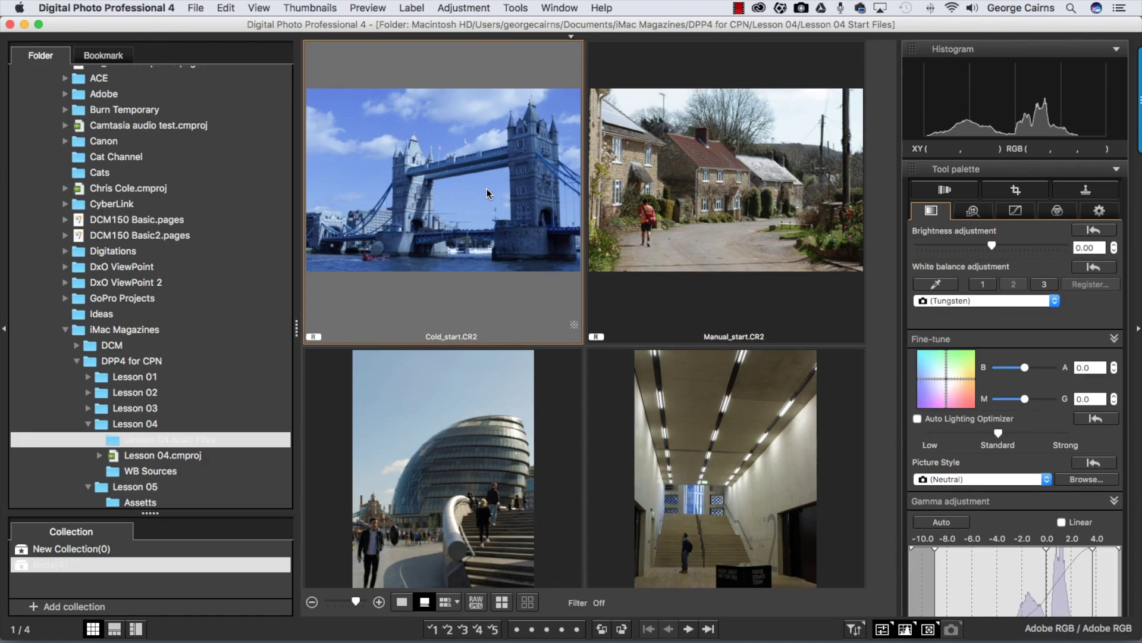
click(261, 7)
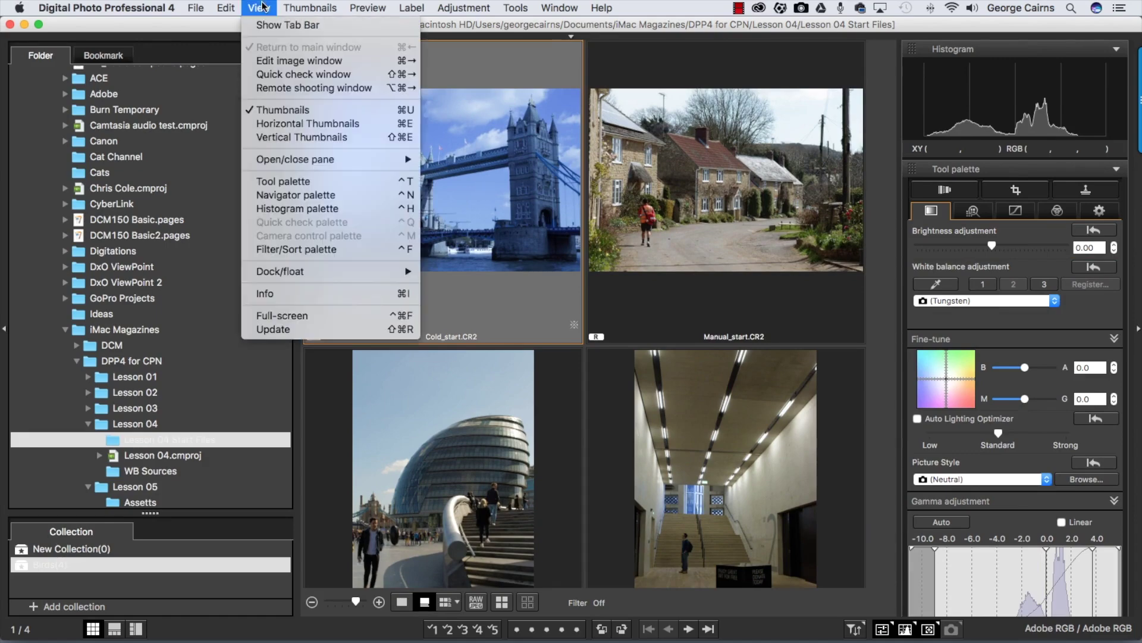
click(282, 60)
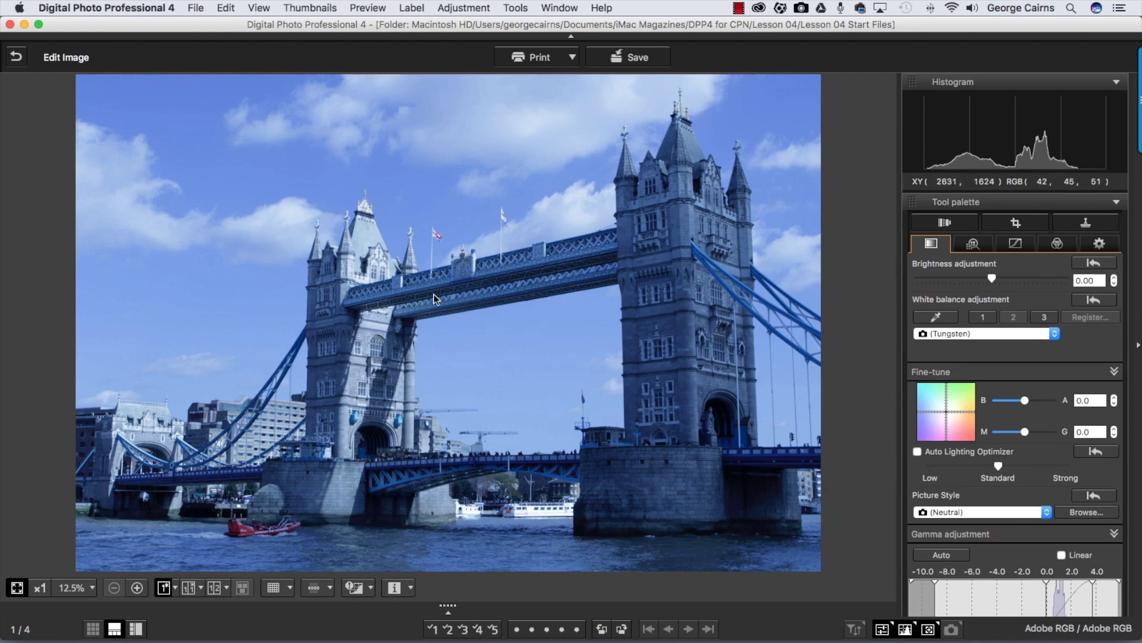
- Try Auto white balance on the Tower Bridge photo, then reset it to as-shot Tungsten
click(931, 333)
click(1014, 345)
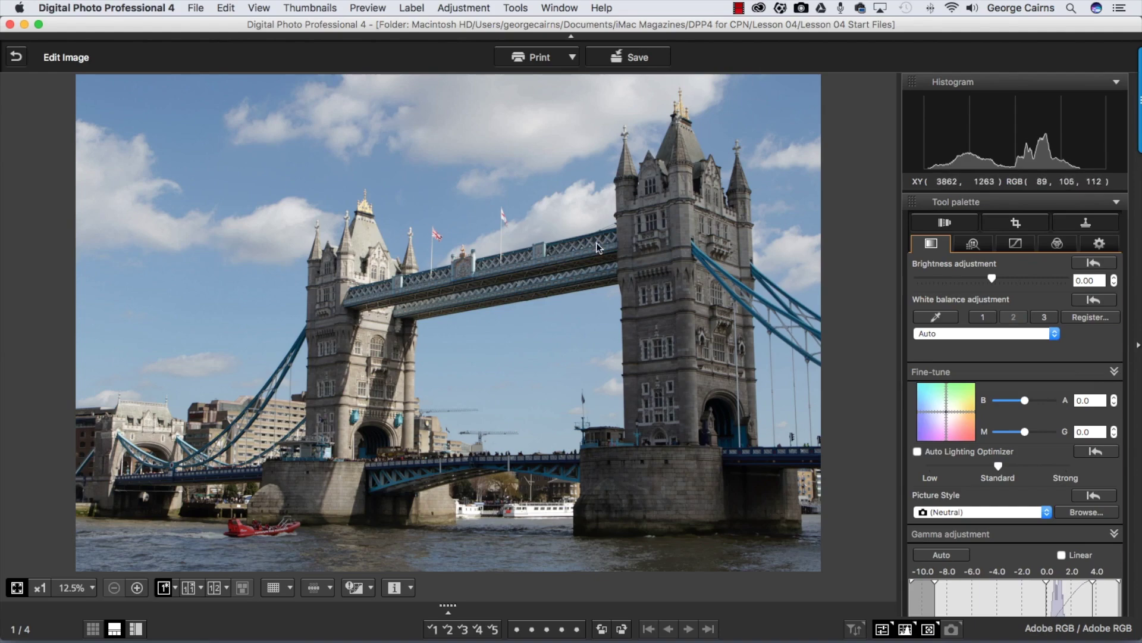
click(1095, 301)
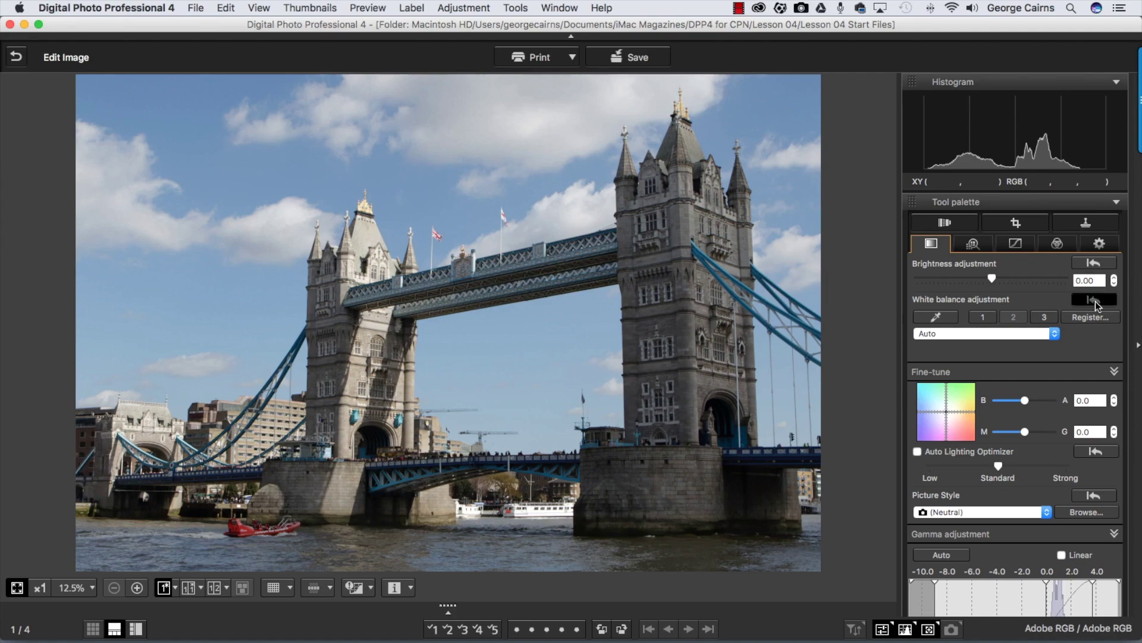
- Switch the white balance to Click white balance with the eyedropper active
click(962, 334)
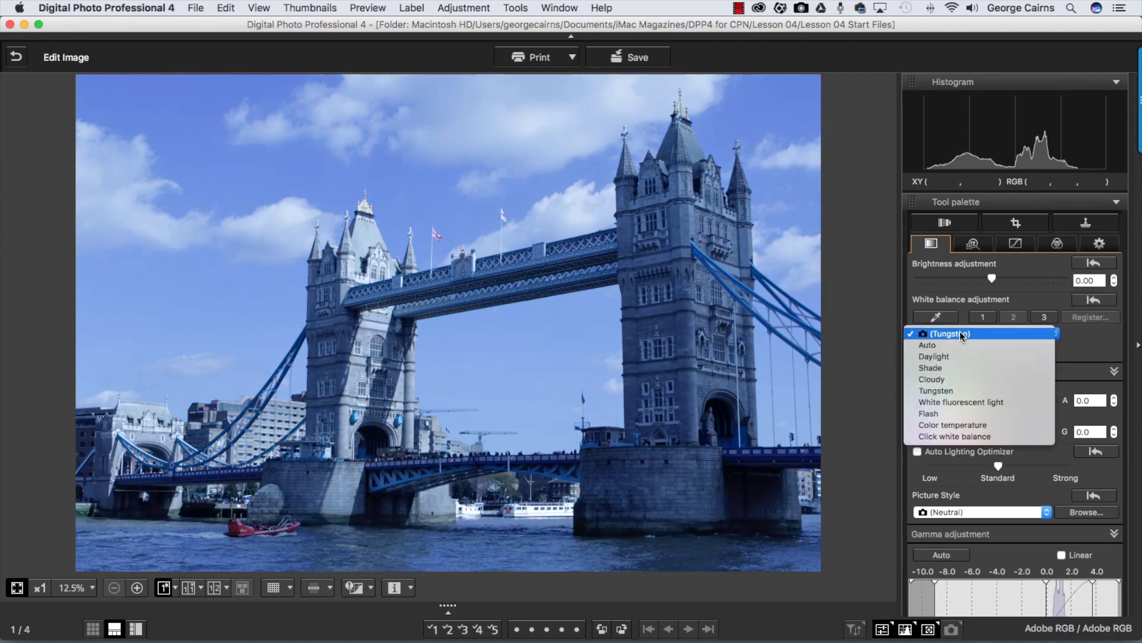
click(963, 436)
click(940, 318)
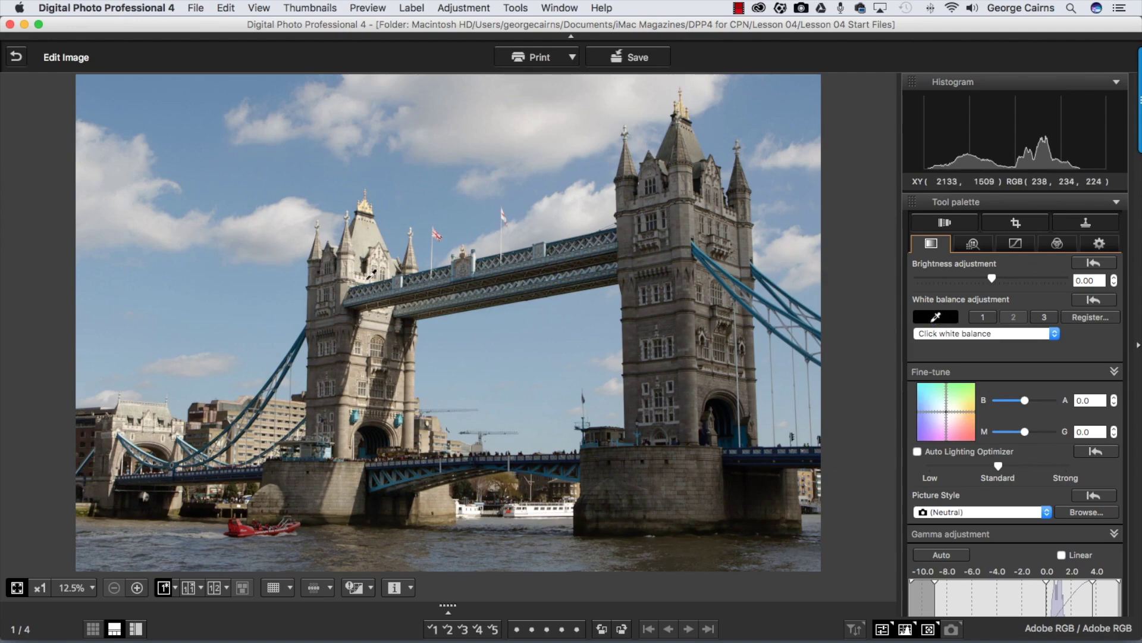
- Sample white balance from neutral stonework on the bridge tower, resampling once from another spot
click(370, 276)
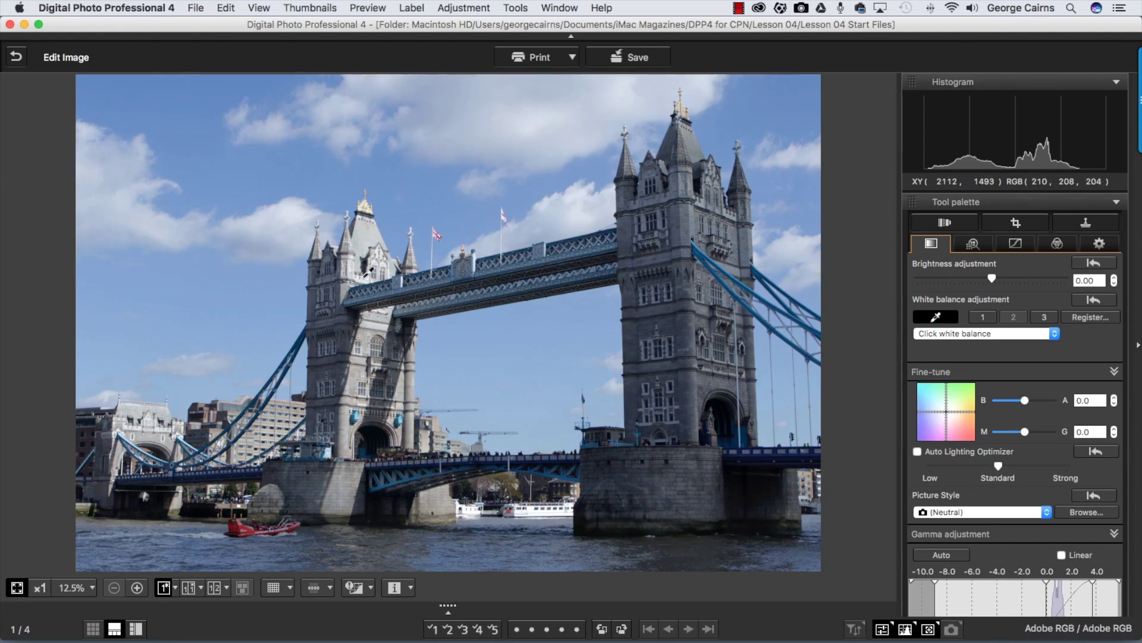
click(643, 290)
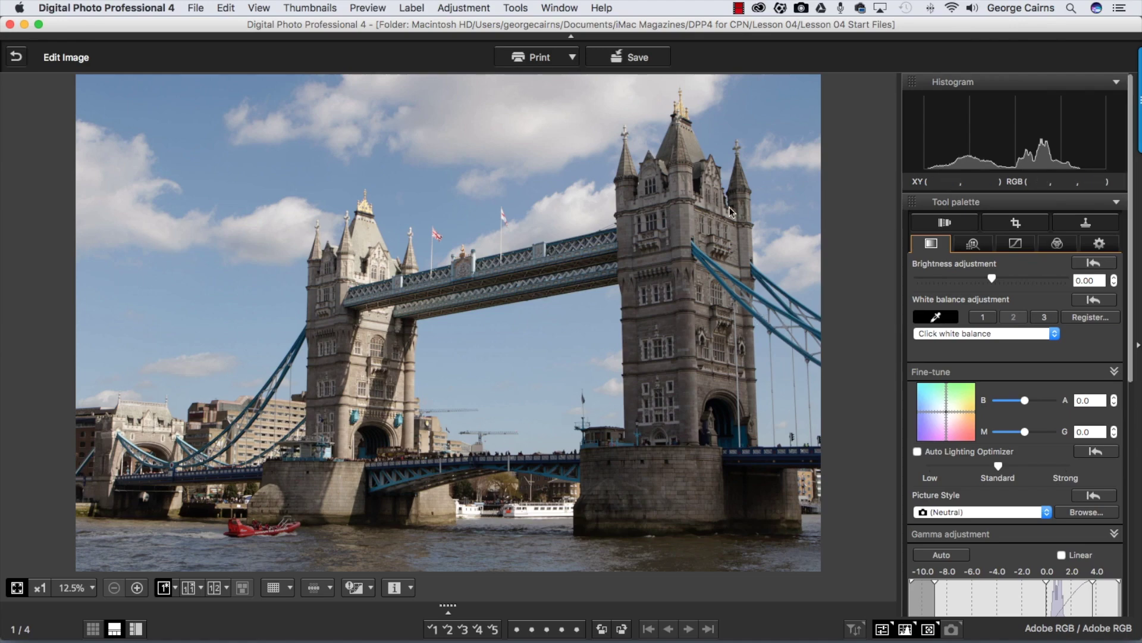
- Open the village photo Manual_start.CR2 in the Edit image window
click(17, 56)
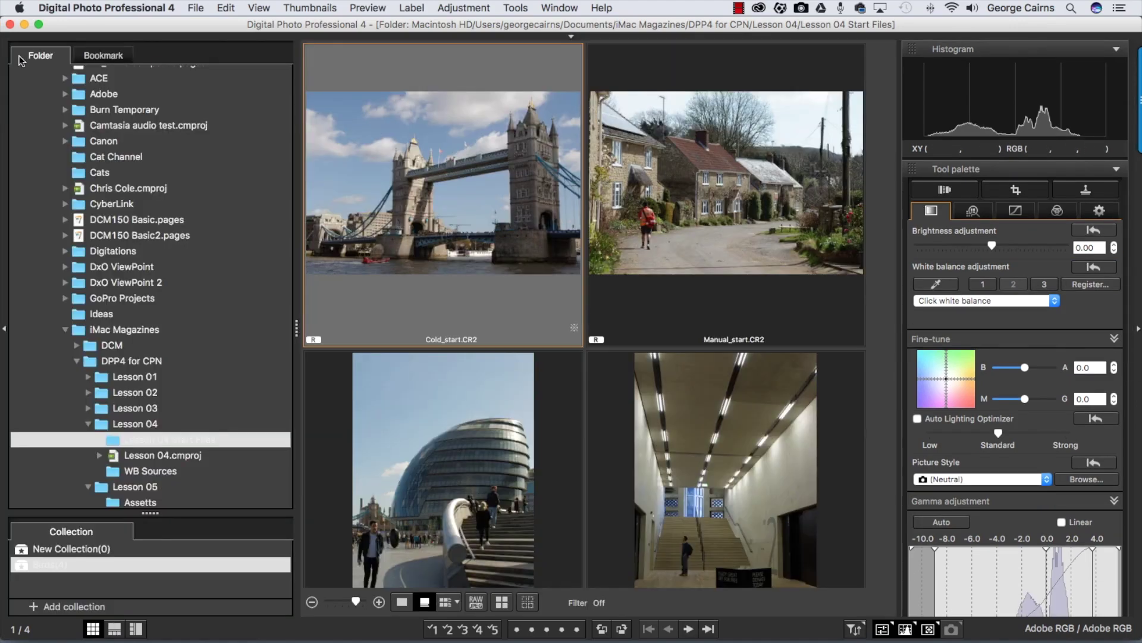
click(651, 189)
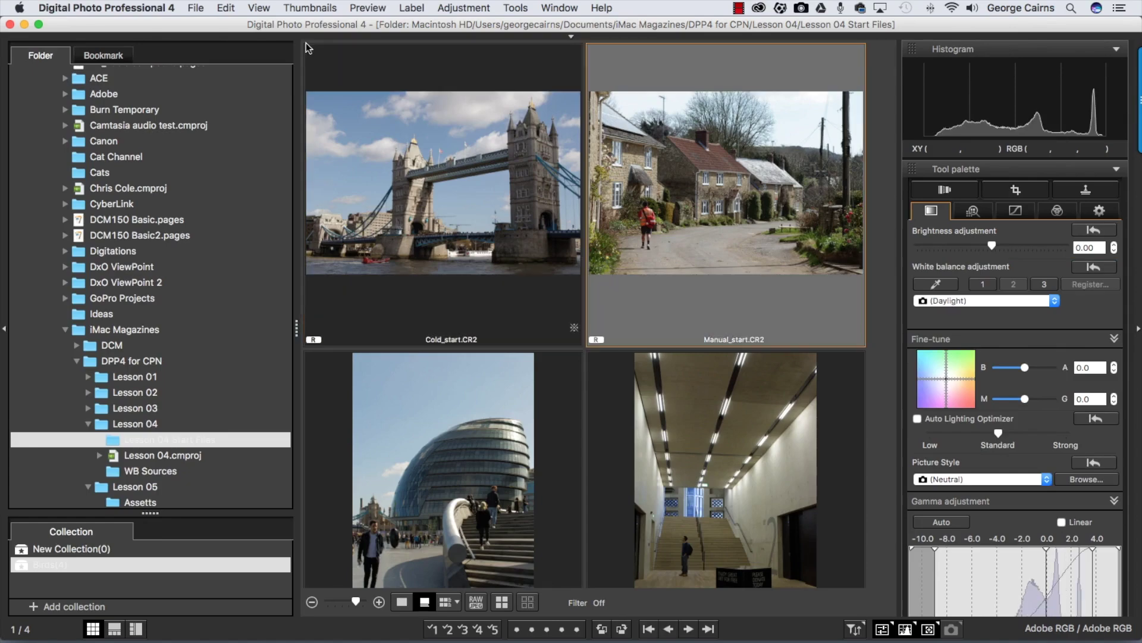
click(264, 10)
click(273, 61)
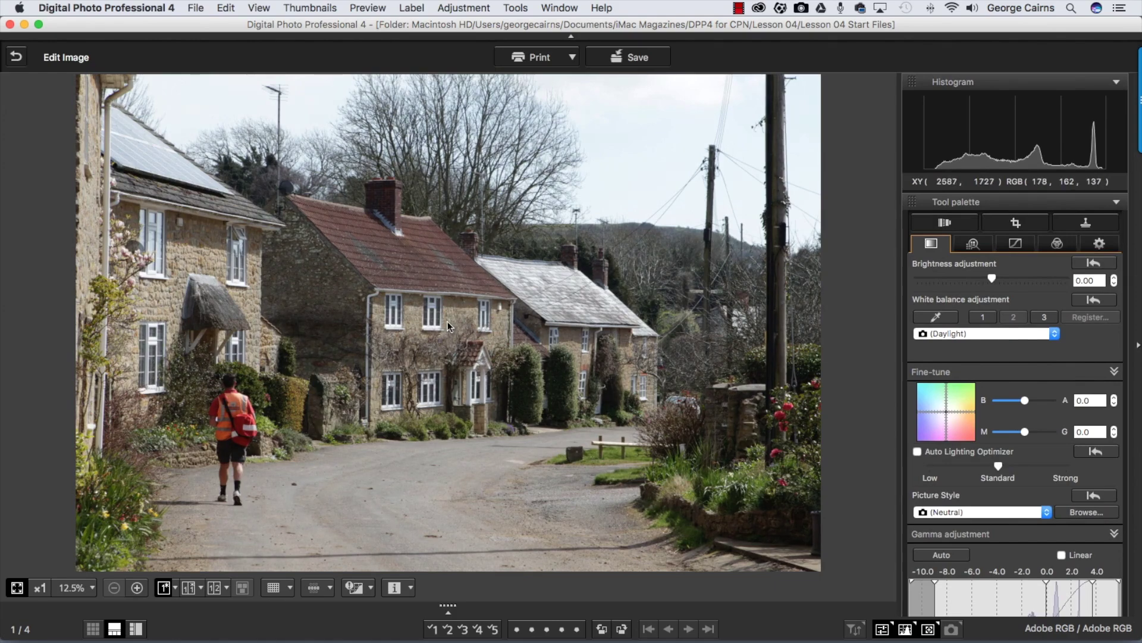
- Set the village photo's white balance to Color temperature at 7100 K
click(935, 334)
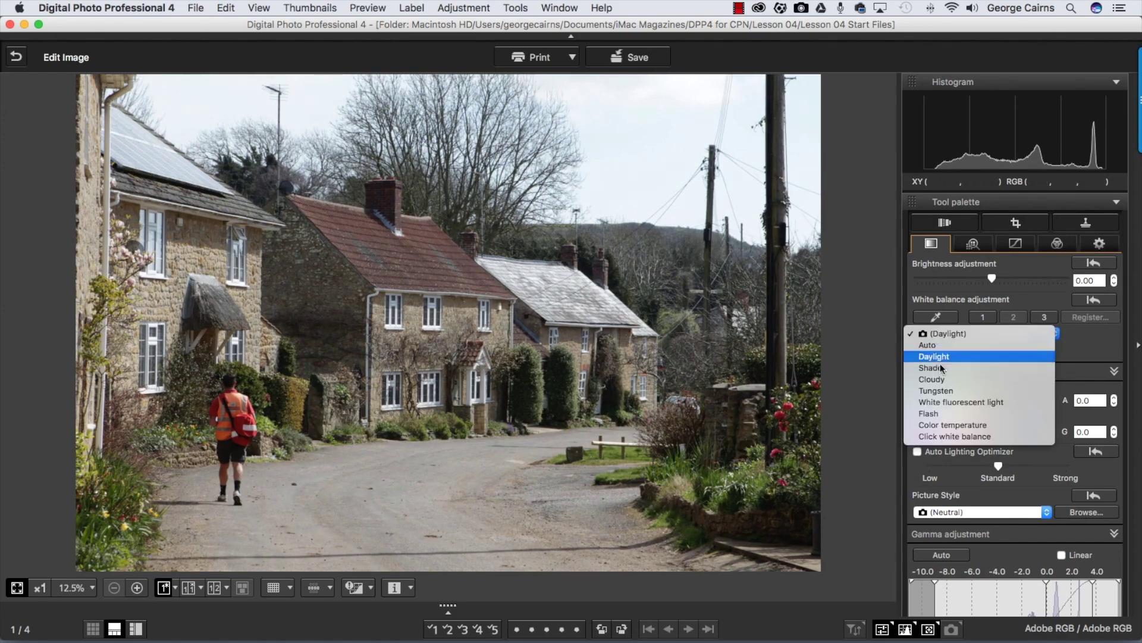
click(952, 425)
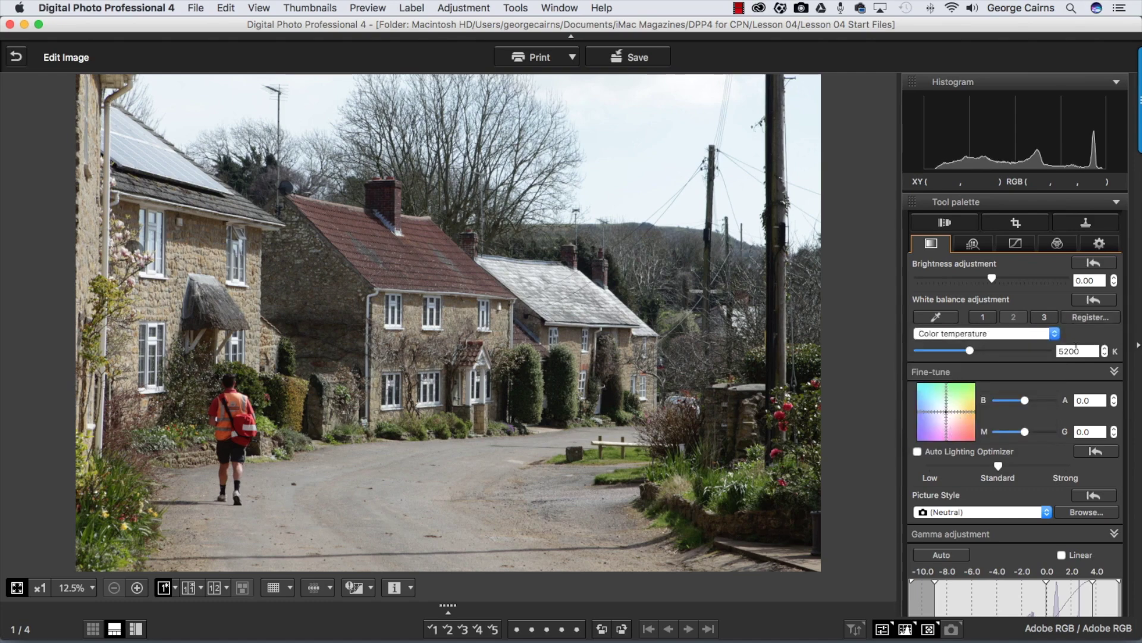
click(1082, 351)
drag(971, 351, 1002, 350)
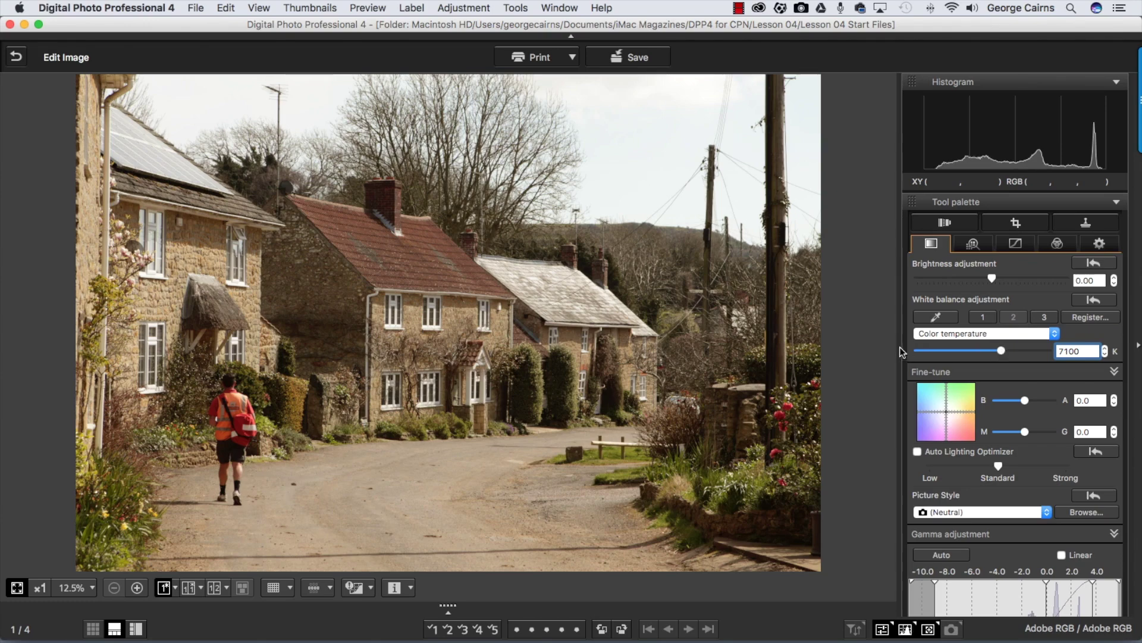